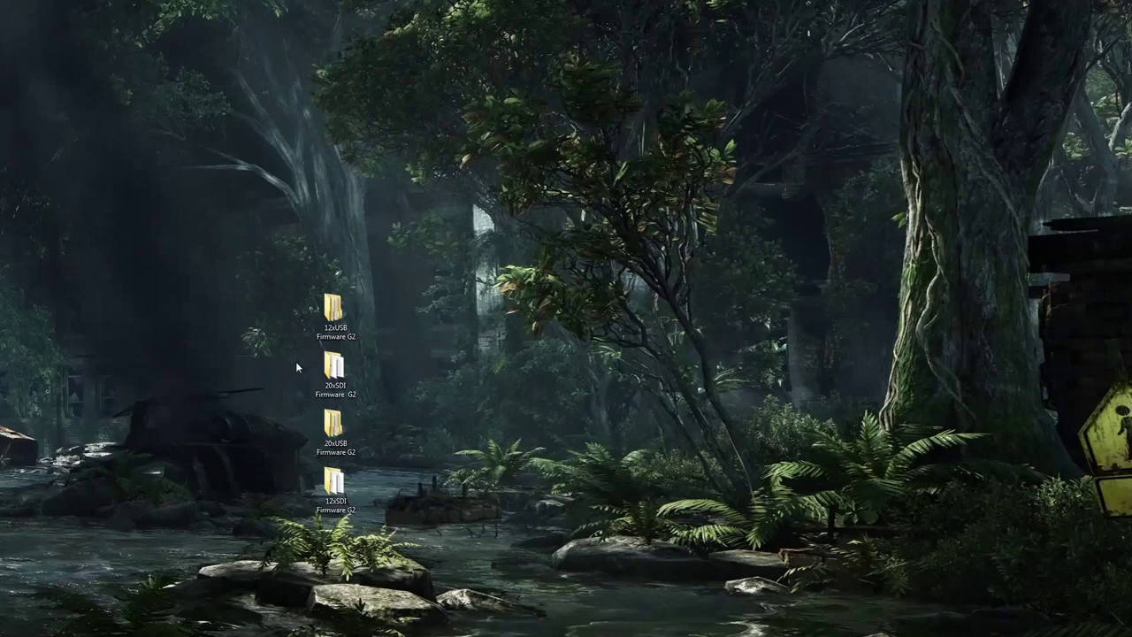
Step: Launch USB_Upgrade 1.12 from the USB folder of 20xUSB Firmware G2 and query the camera's version
click(334, 428)
double_click(333, 427)
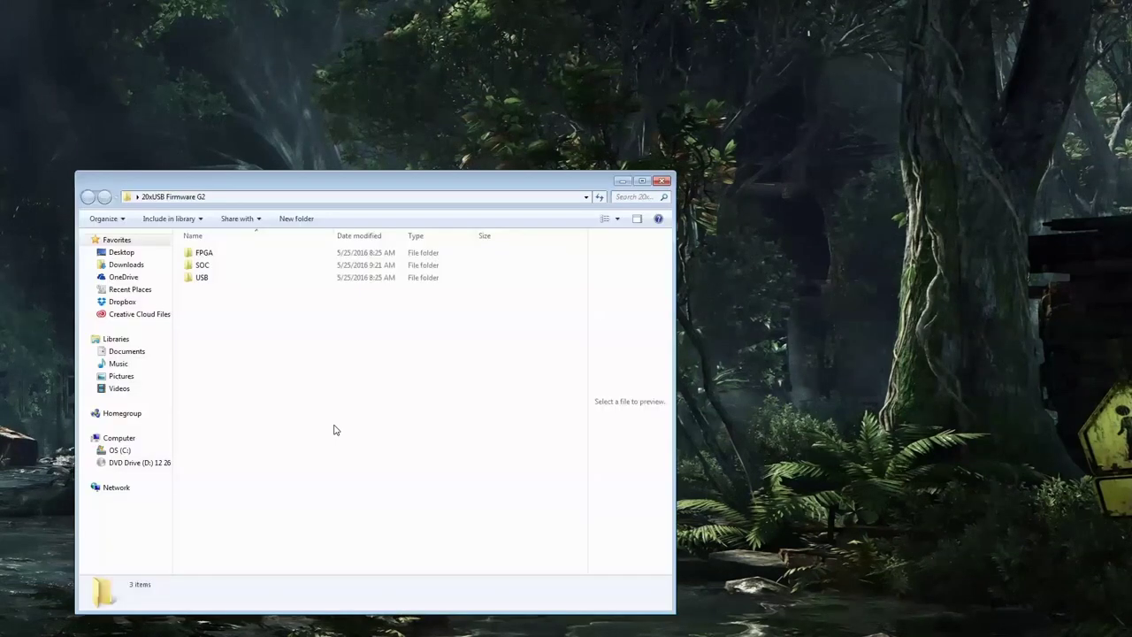
click(203, 277)
click(203, 265)
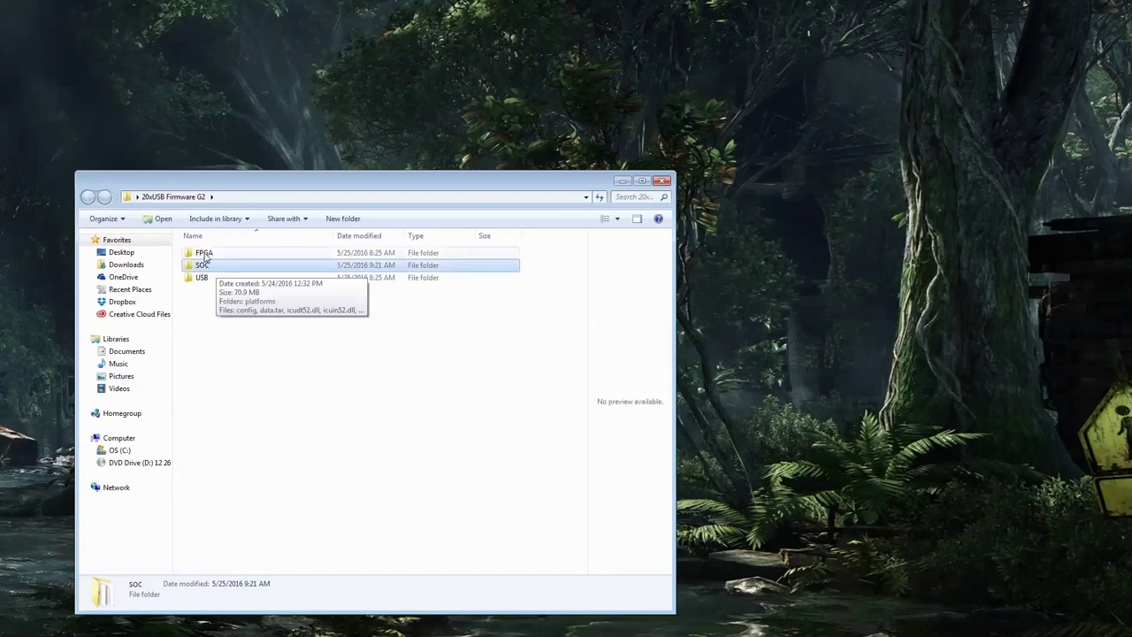
click(203, 278)
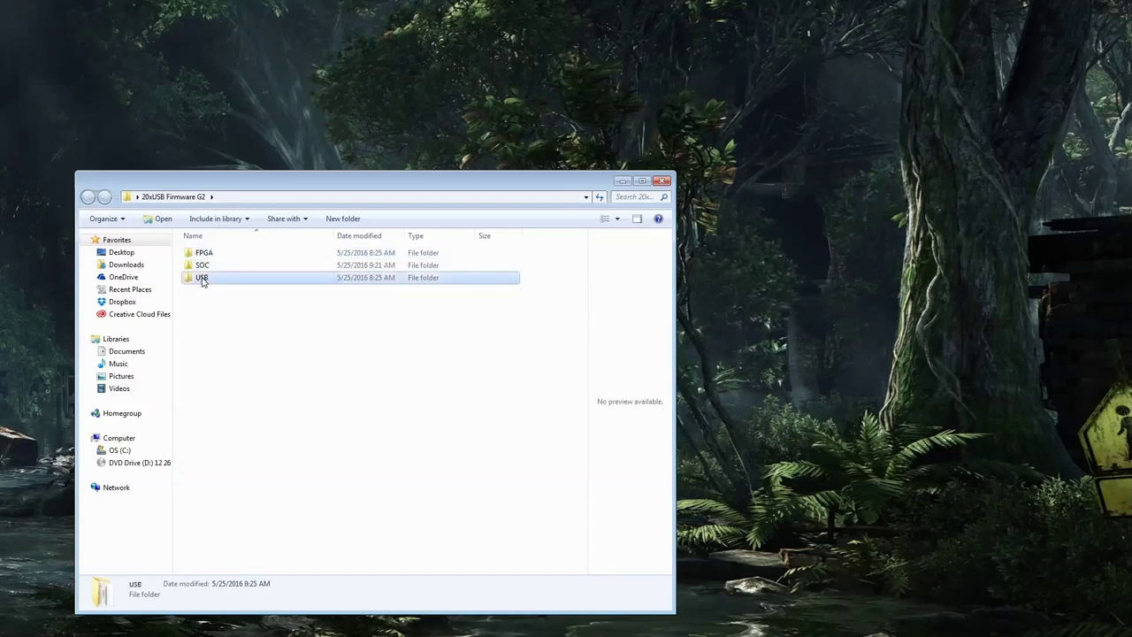
double_click(202, 277)
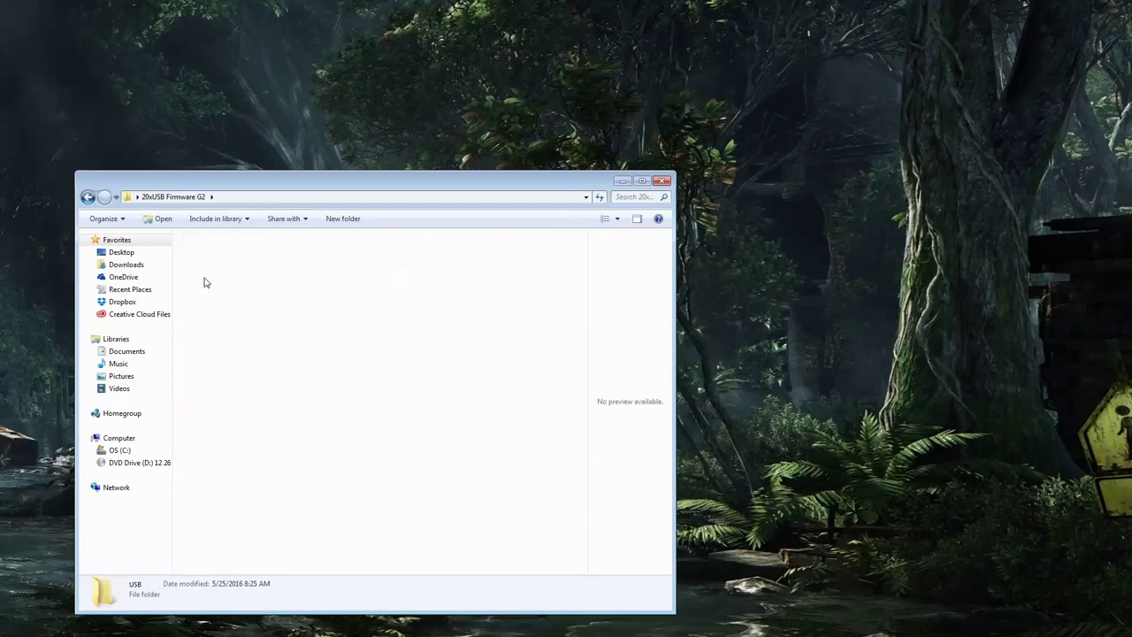
click(214, 256)
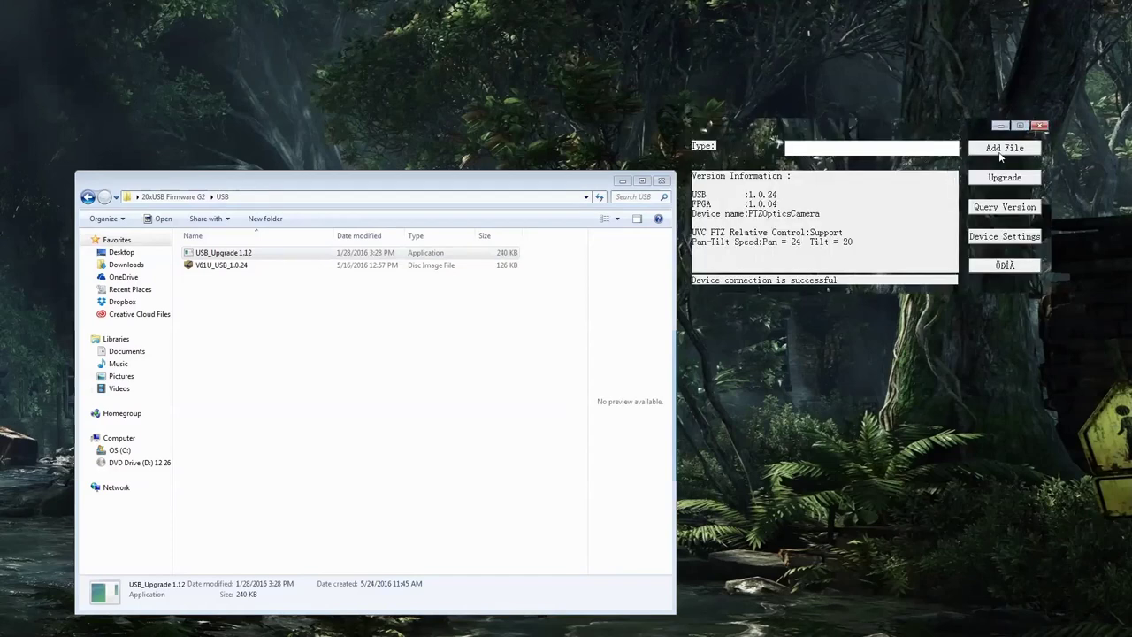
click(998, 210)
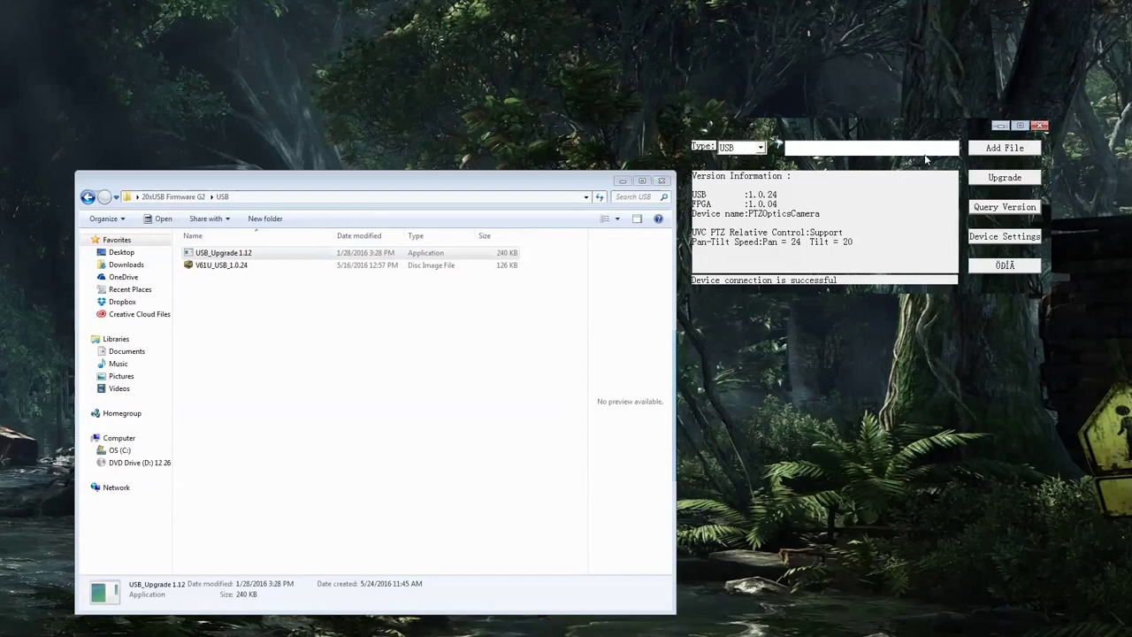
Step: Load V61U_USB_1.0.24 from the 20xUSB Firmware G2 USB folder and run the camera's USB firmware upgrade
click(1016, 148)
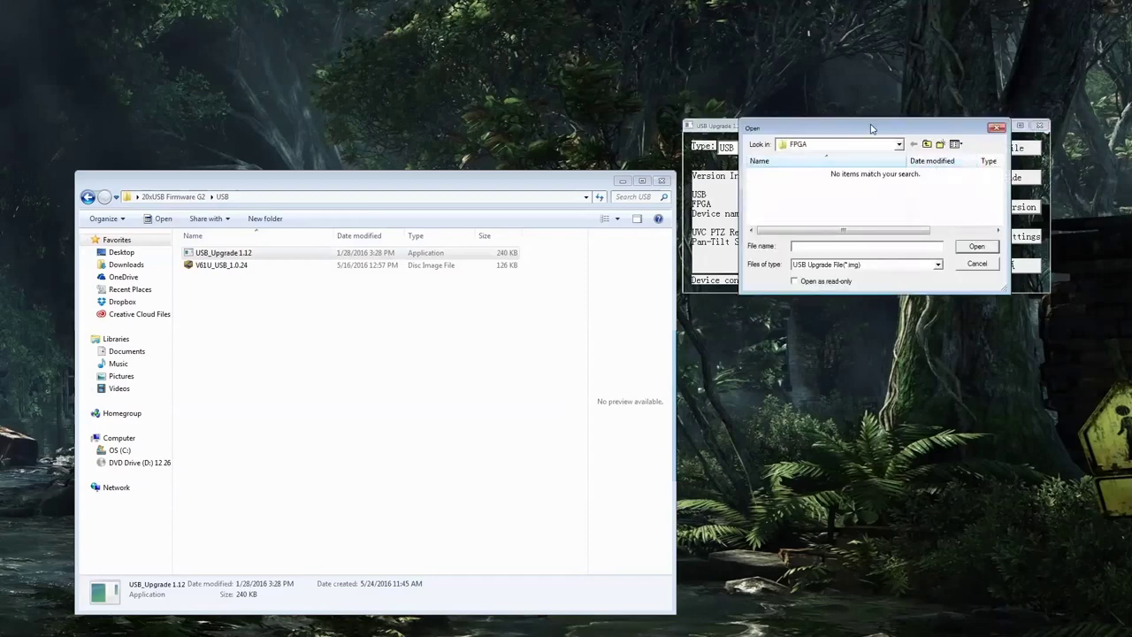
drag(871, 129, 525, 94)
click(552, 108)
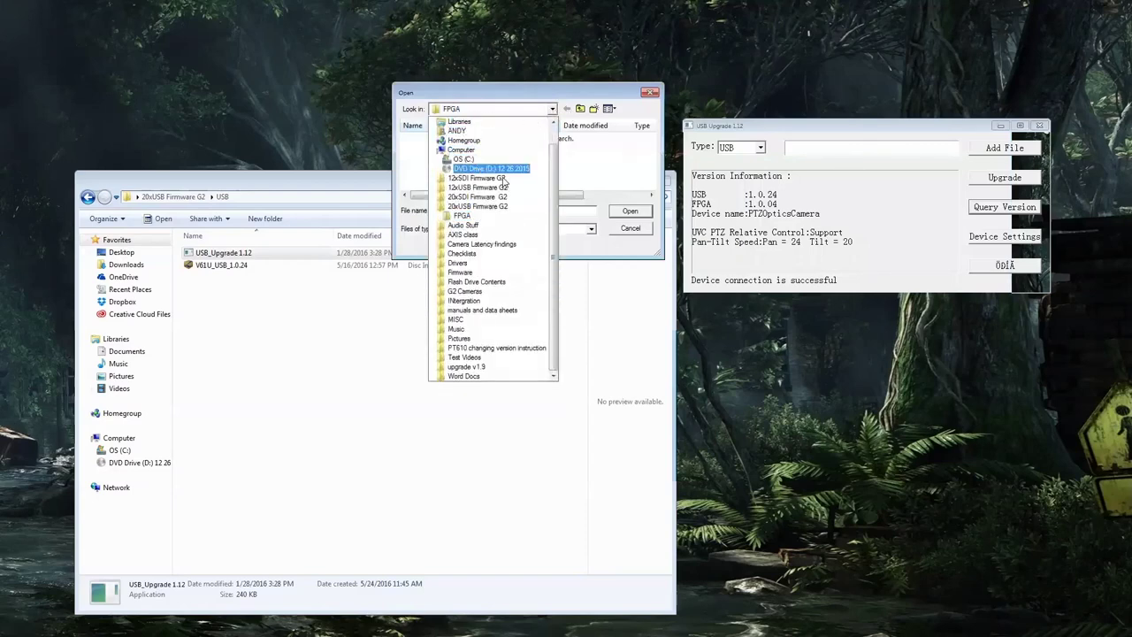
click(485, 206)
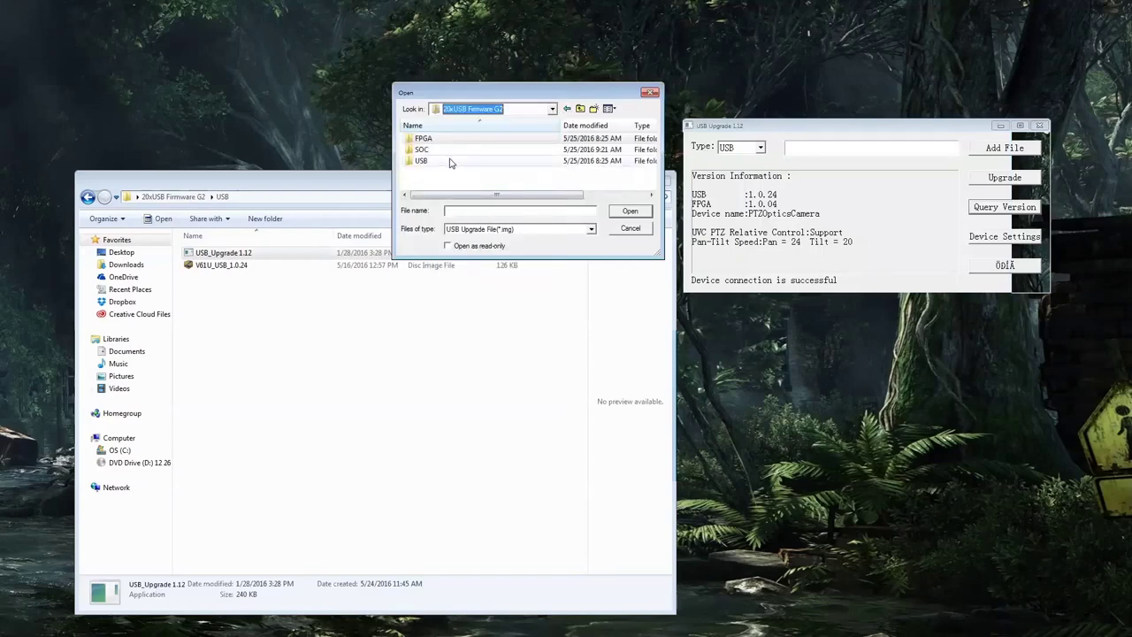
double_click(450, 162)
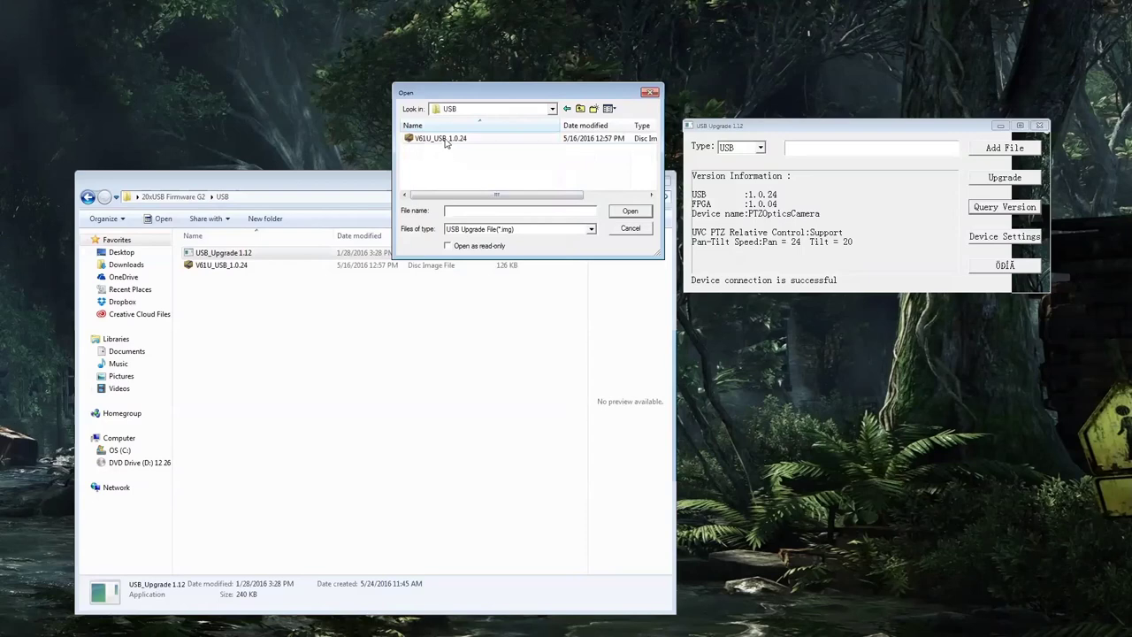
click(446, 141)
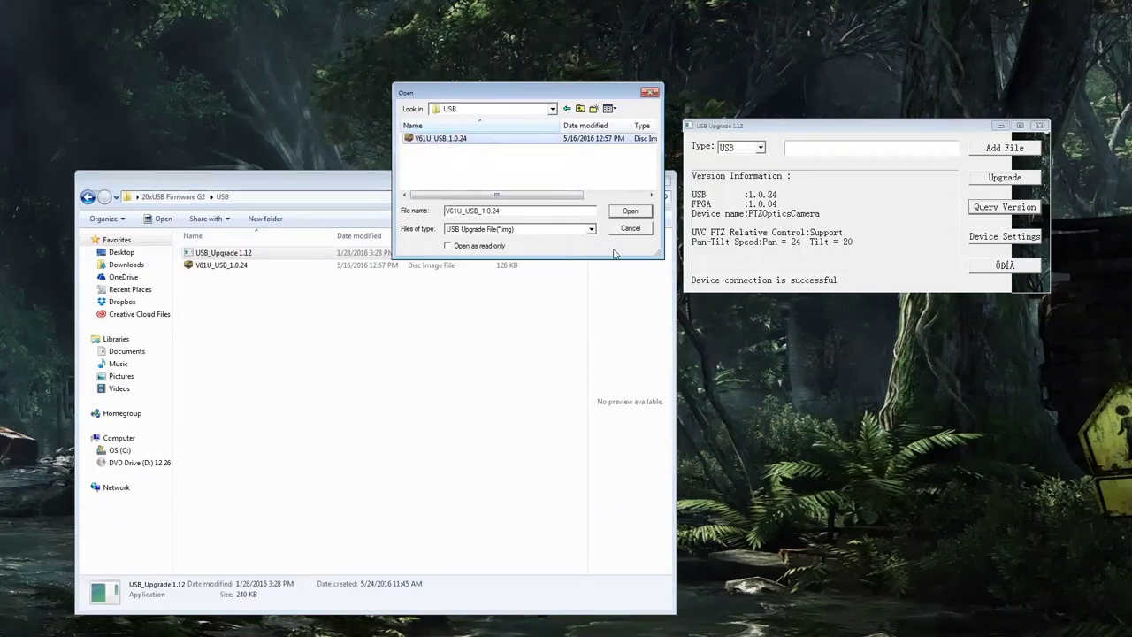
click(629, 212)
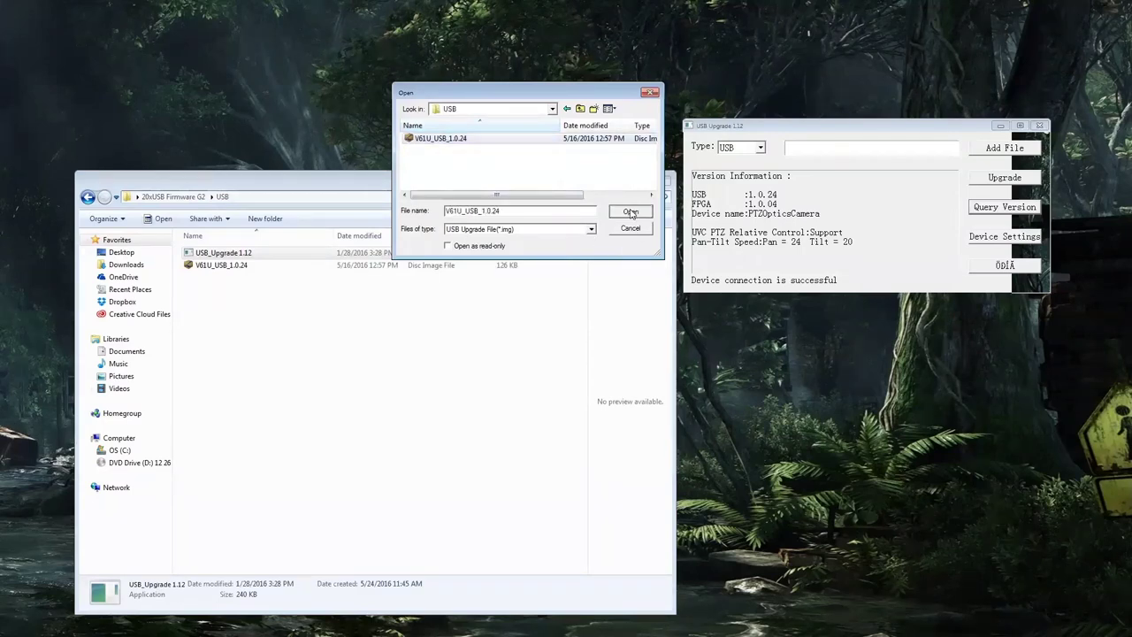
click(998, 180)
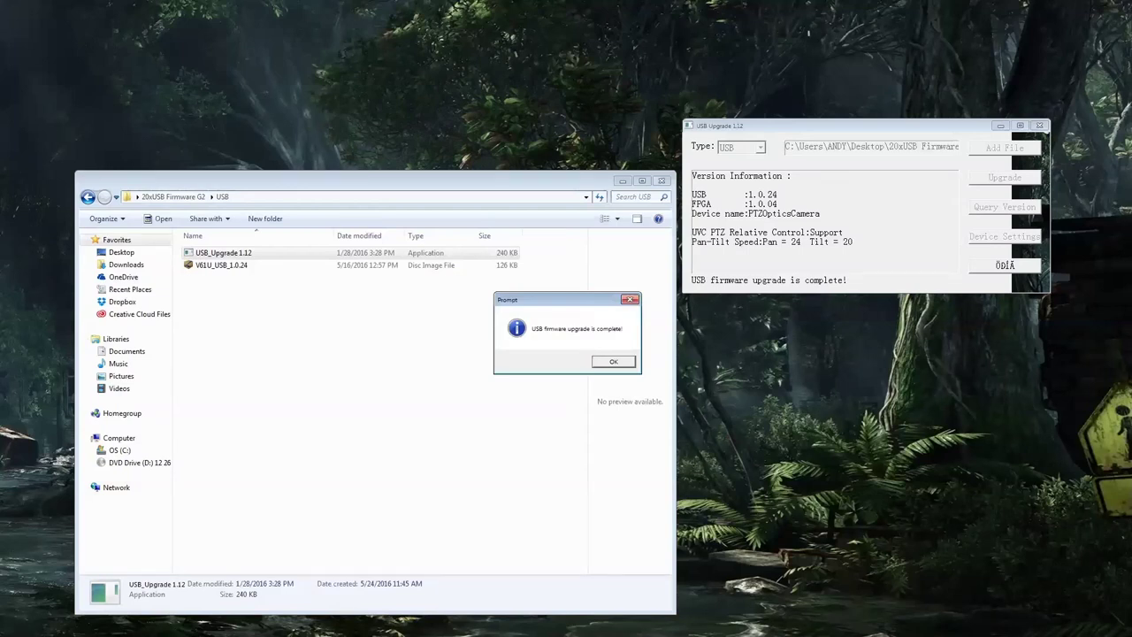
click(617, 362)
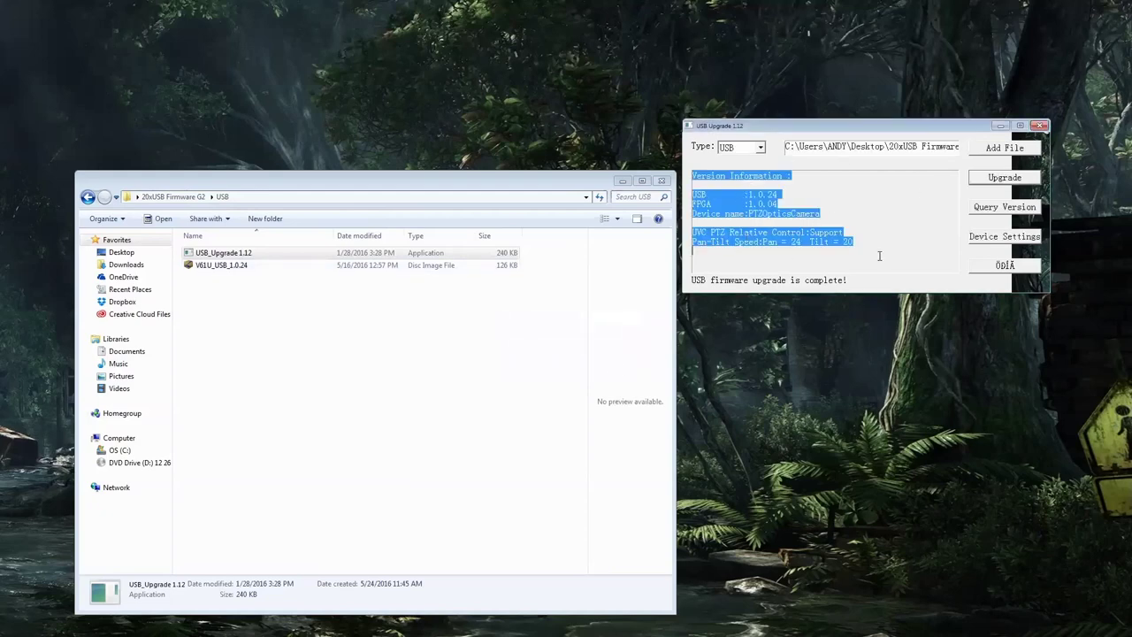
Step: Set the upgrade type to FPGA, load the firmware file from the FPGA folder, and run the upgrade
click(760, 146)
click(746, 170)
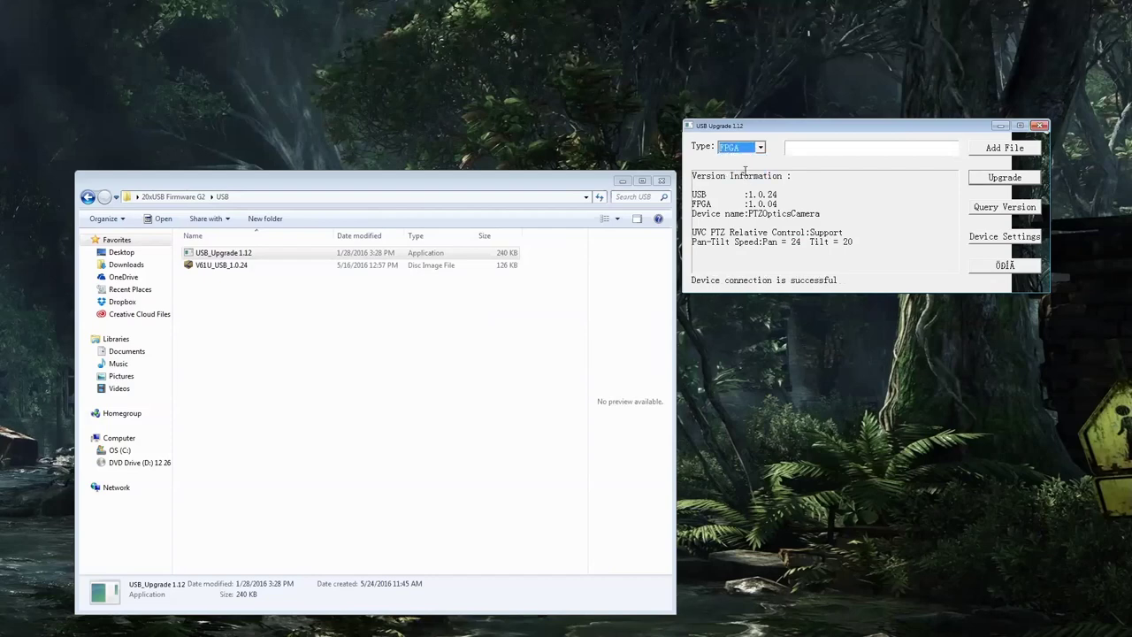
click(1016, 149)
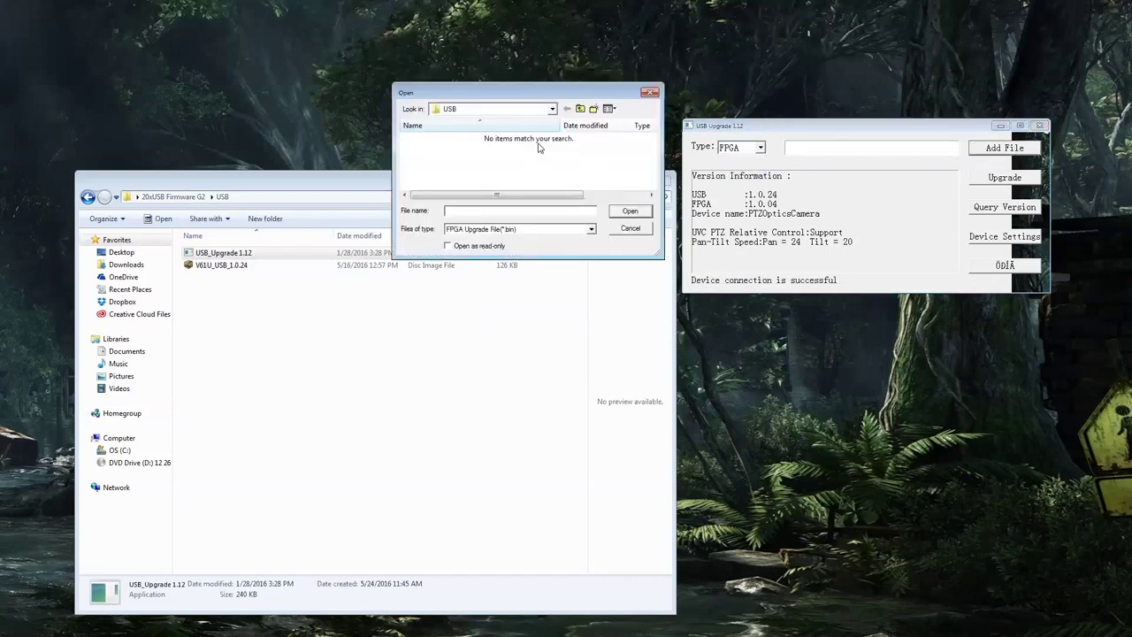
click(580, 107)
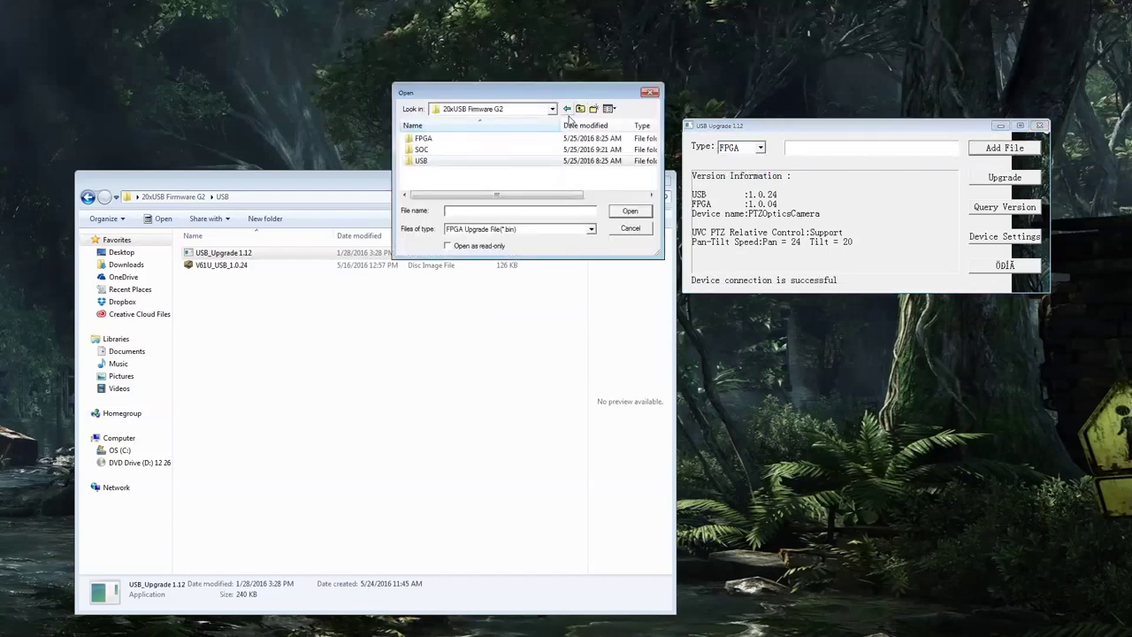
double_click(499, 141)
click(498, 139)
click(630, 211)
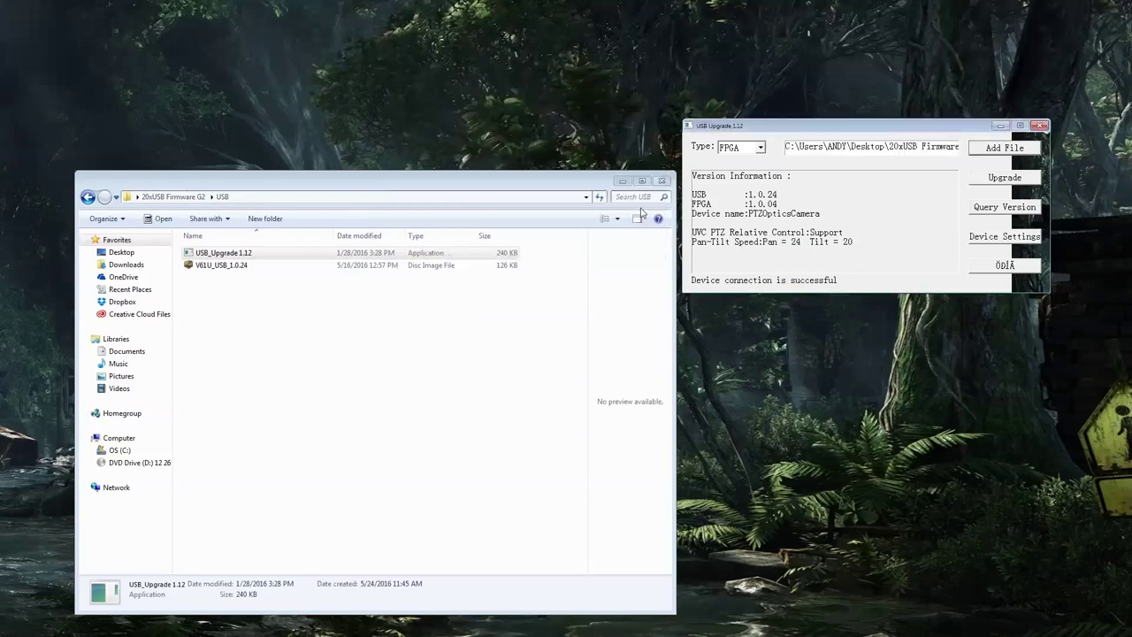
click(994, 179)
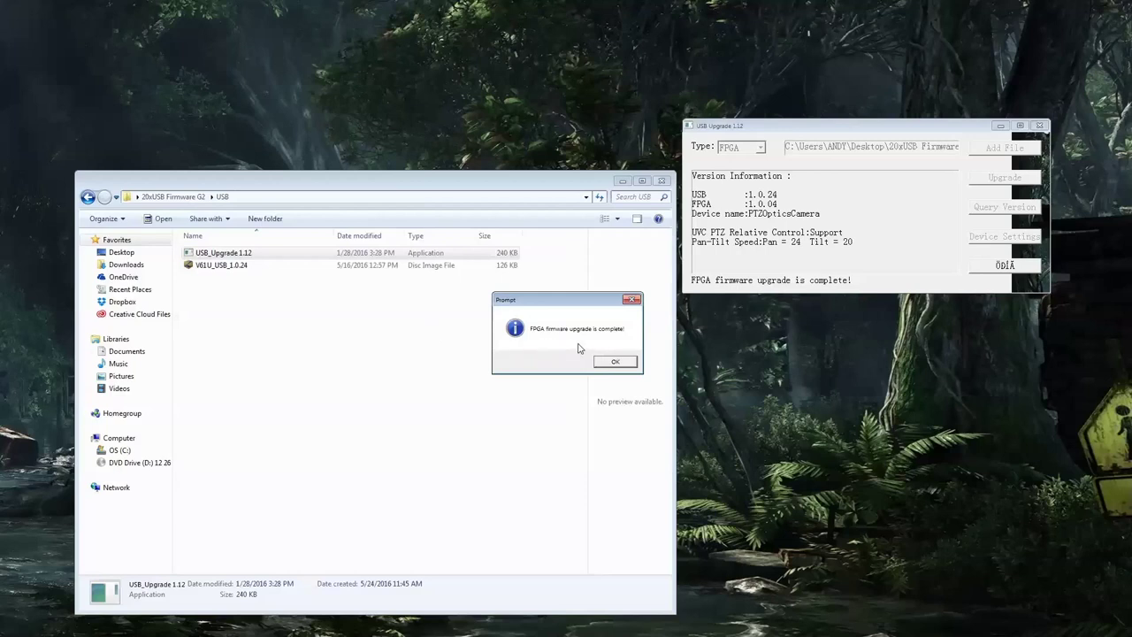
click(614, 363)
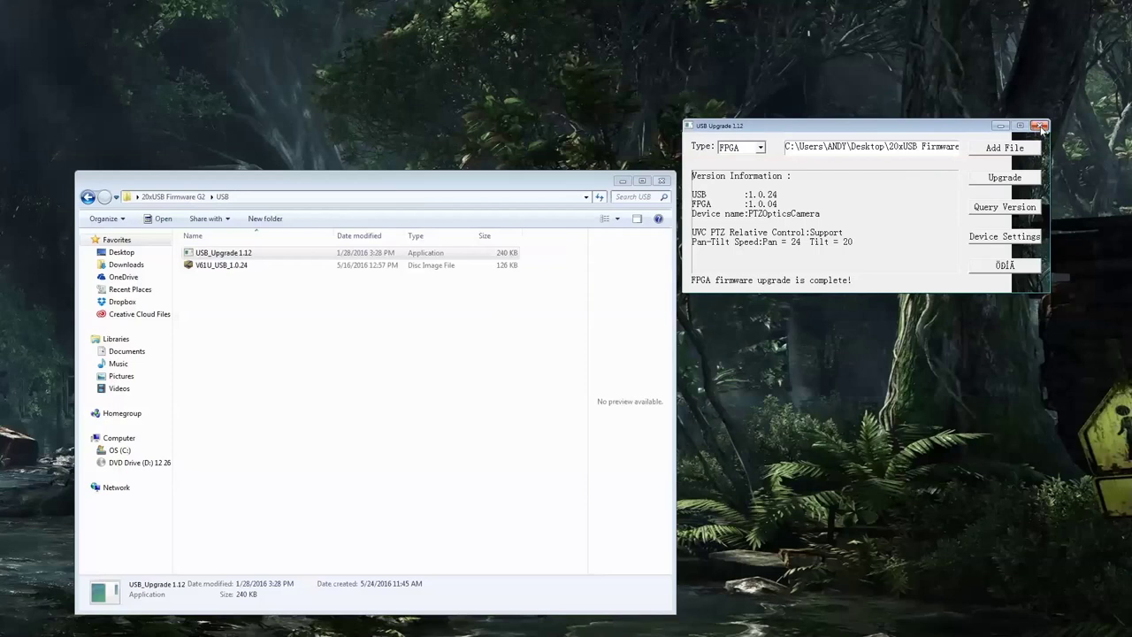
Step: Close the USB Upgrade 1.12 utility
click(760, 148)
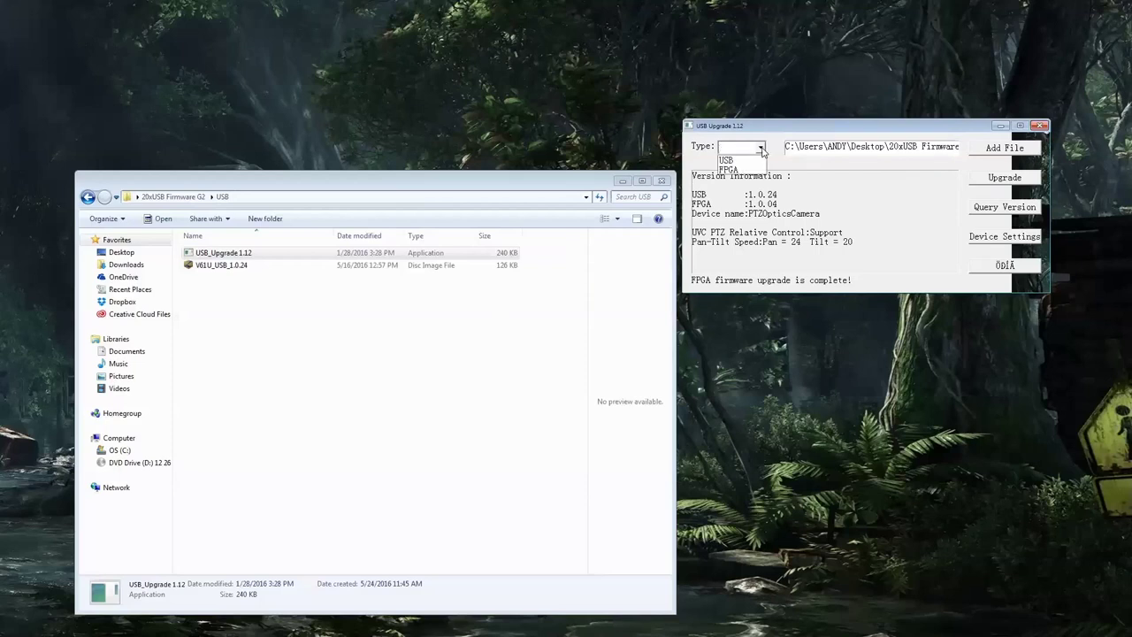
click(1041, 128)
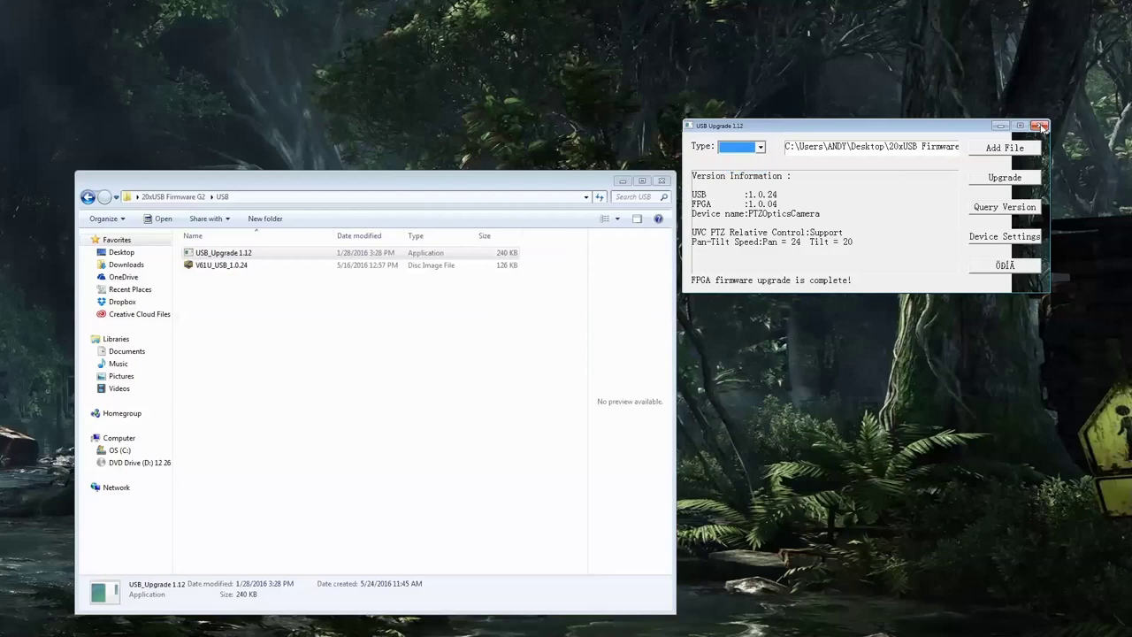
click(1041, 128)
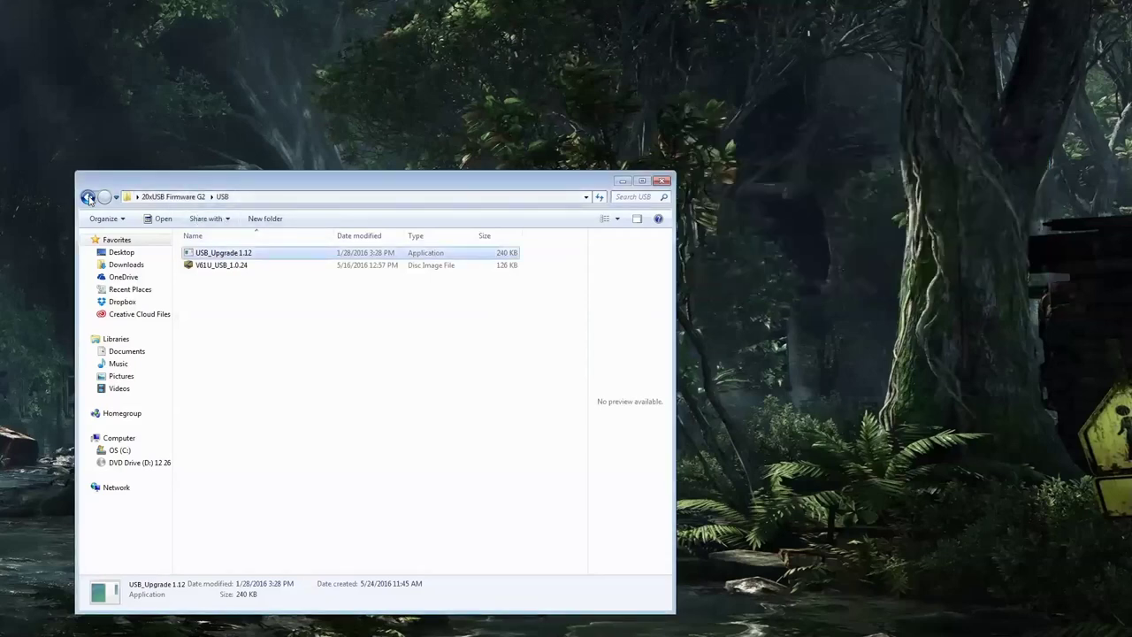
Step: Launch the upgrade application from the 20xUSB Firmware G2 SOC folder and search the network for devices
click(88, 197)
double_click(205, 266)
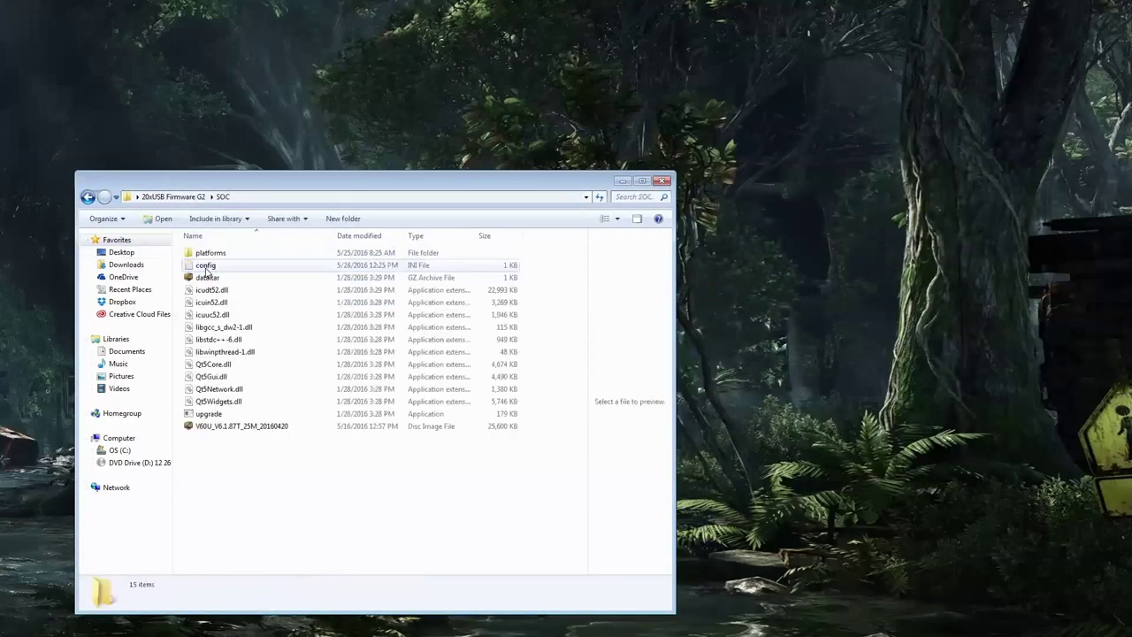
drag(270, 186, 440, 95)
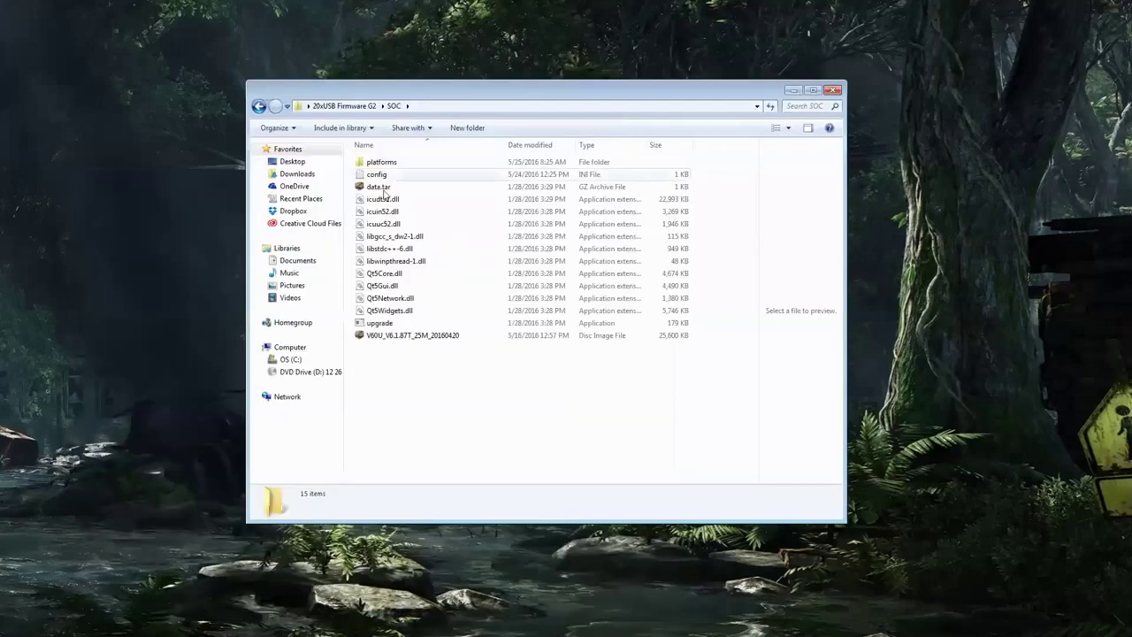
double_click(380, 323)
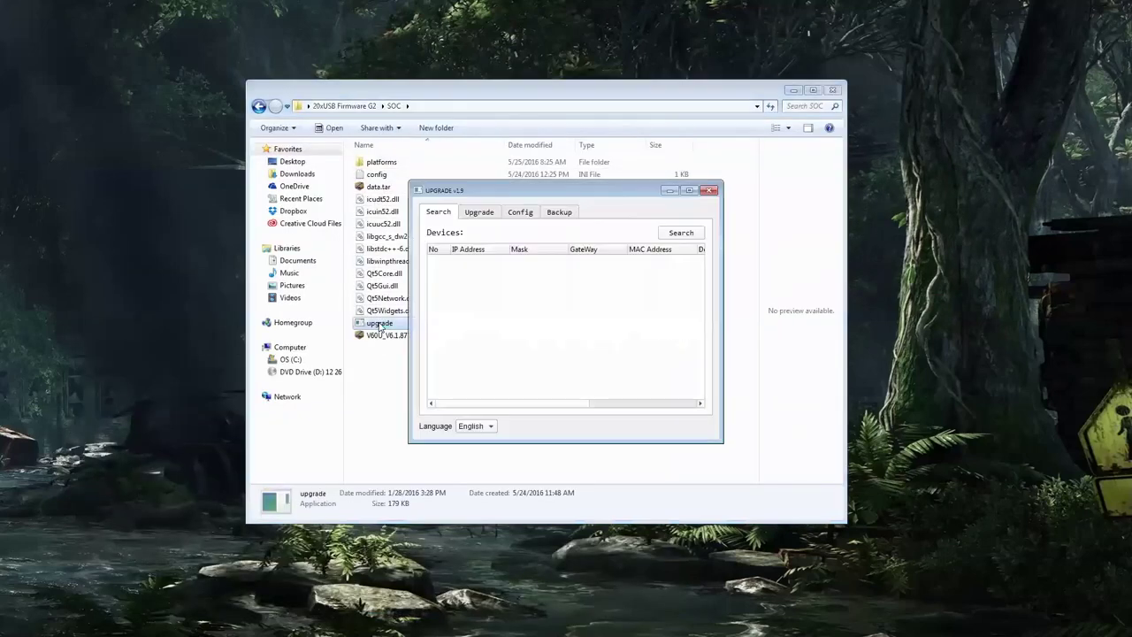
click(681, 234)
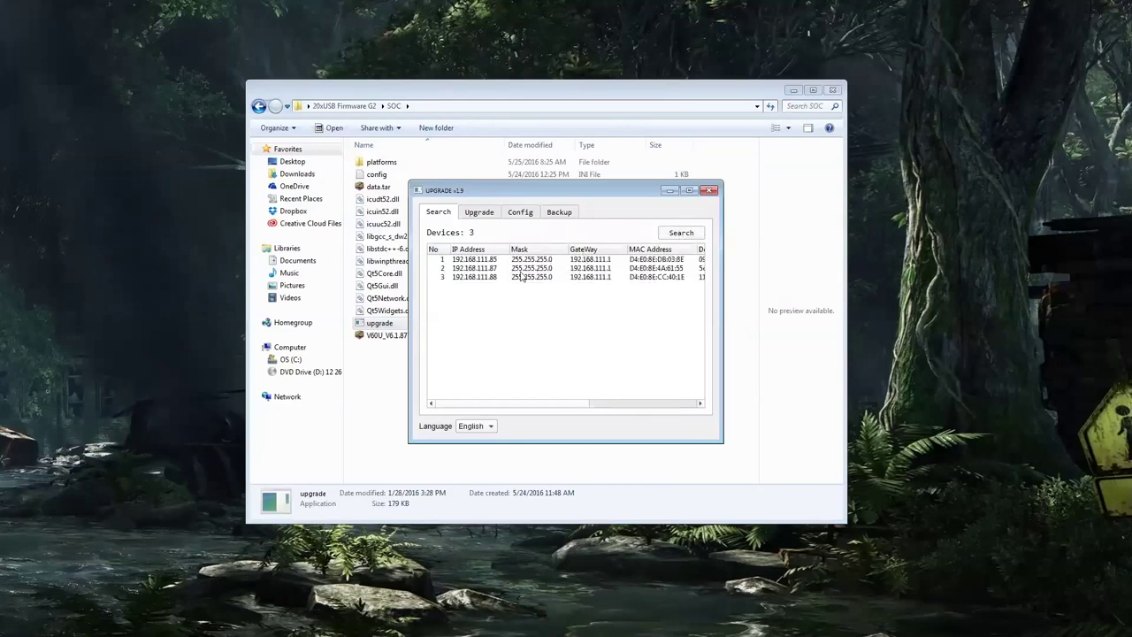
Step: Back up the settings of the camera at 192.168.111.87
click(487, 269)
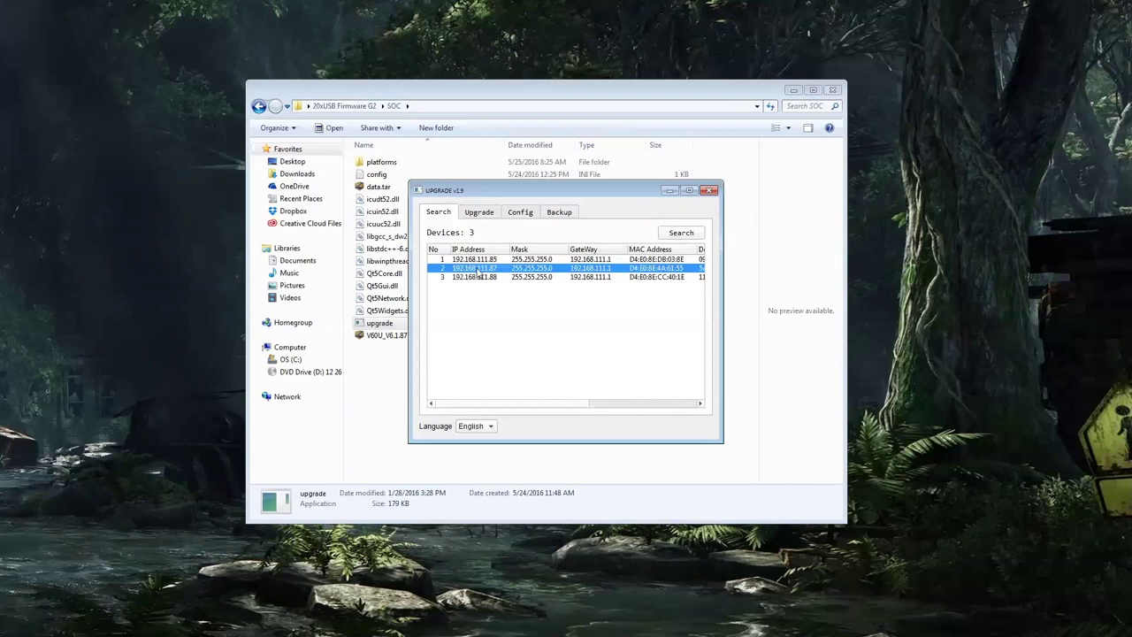
right_click(478, 269)
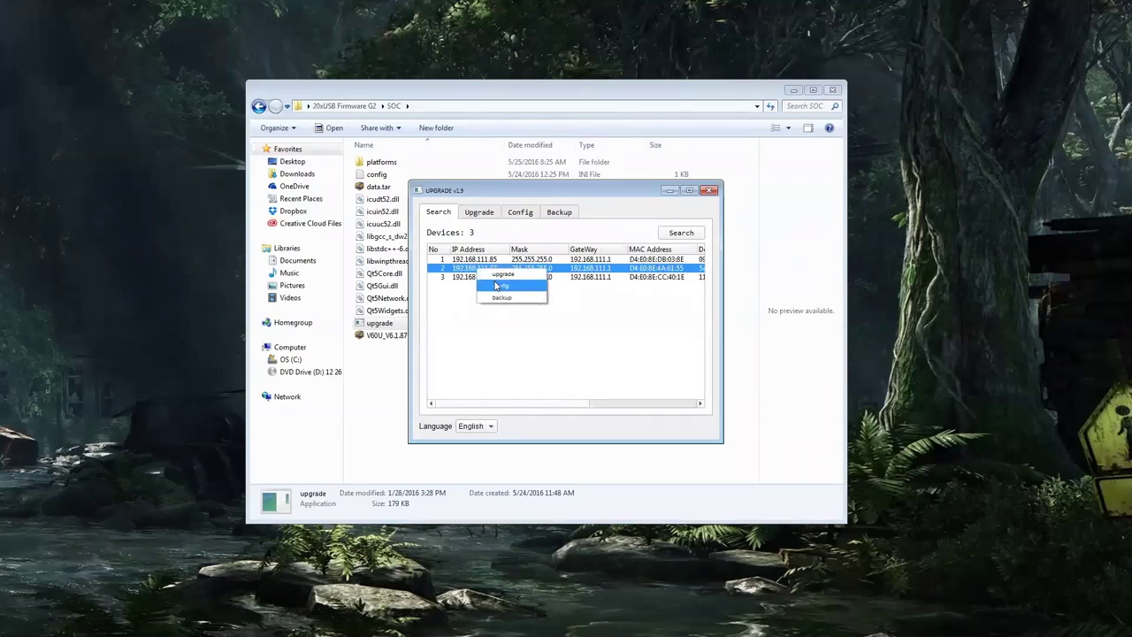
click(502, 297)
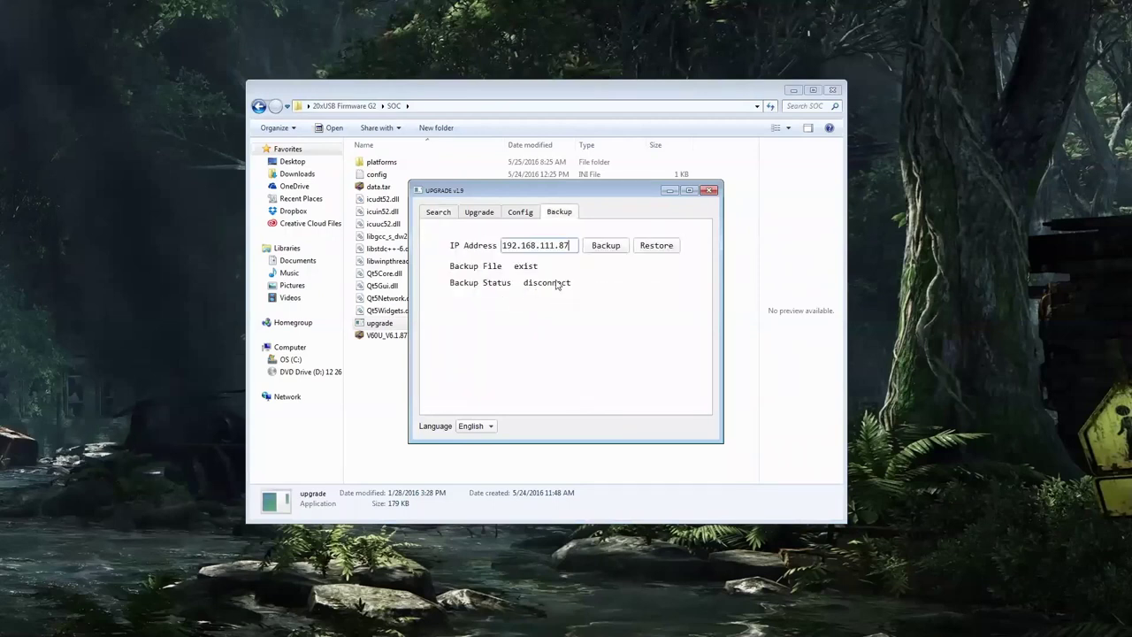
click(609, 247)
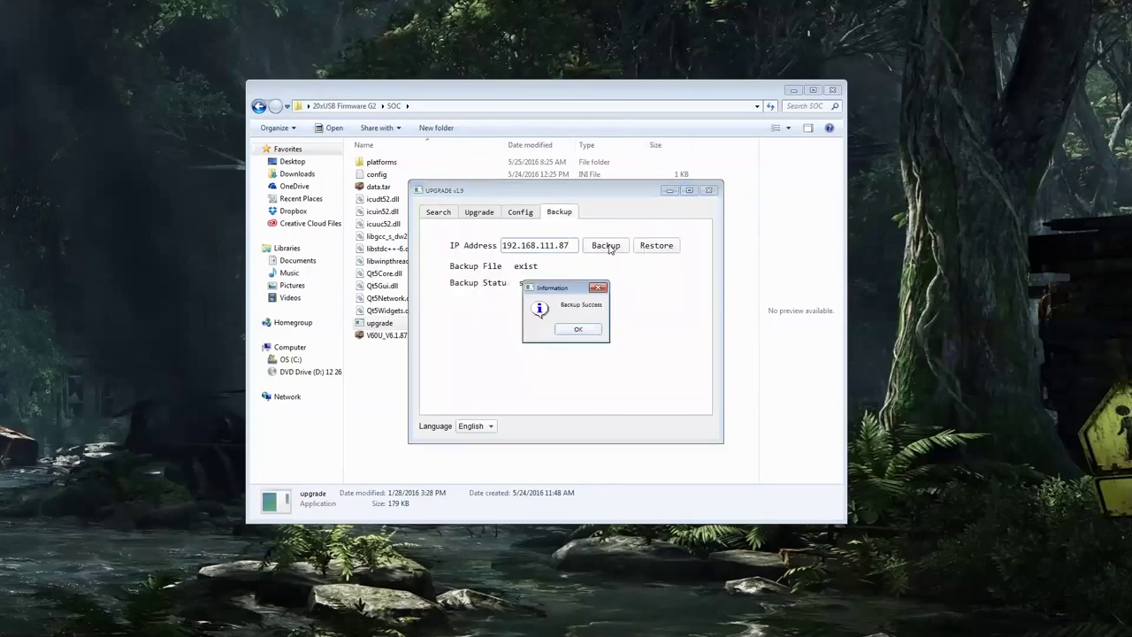
click(578, 329)
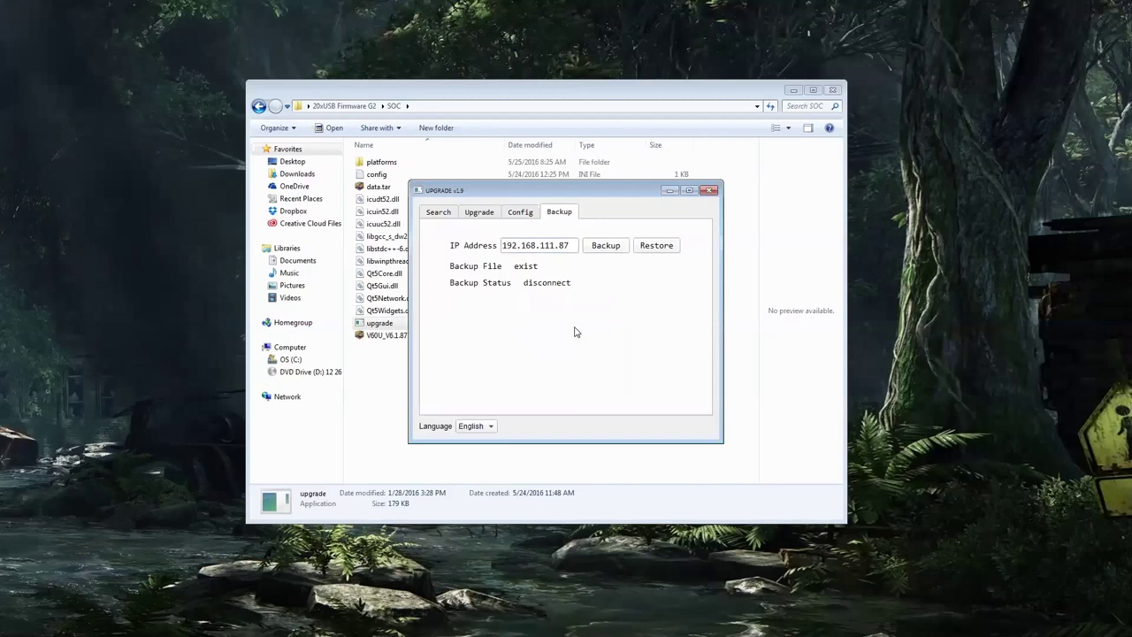
Step: Target the camera at 192.168.111.87 for upgrade, set the upgrade type to MTD, and query its version information
click(482, 214)
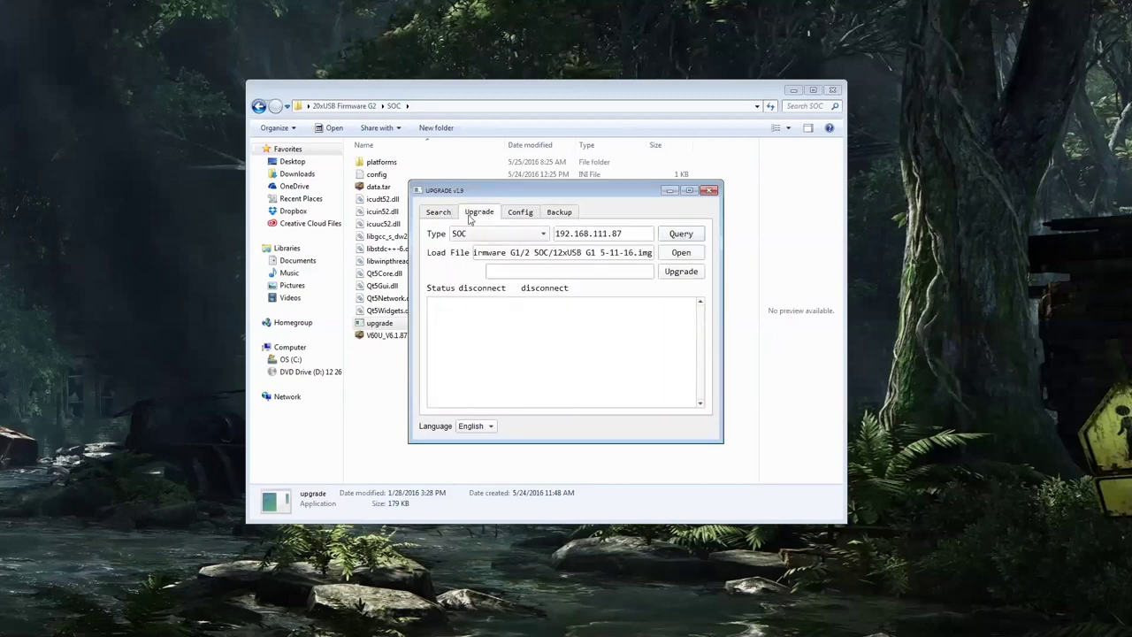
click(438, 212)
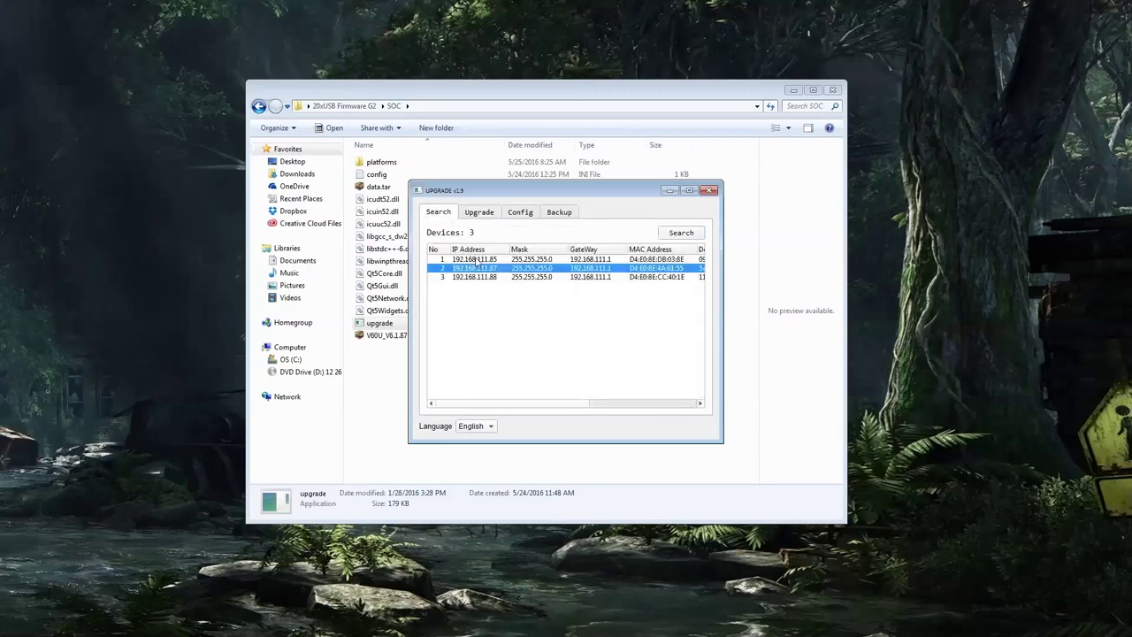
right_click(480, 269)
click(501, 276)
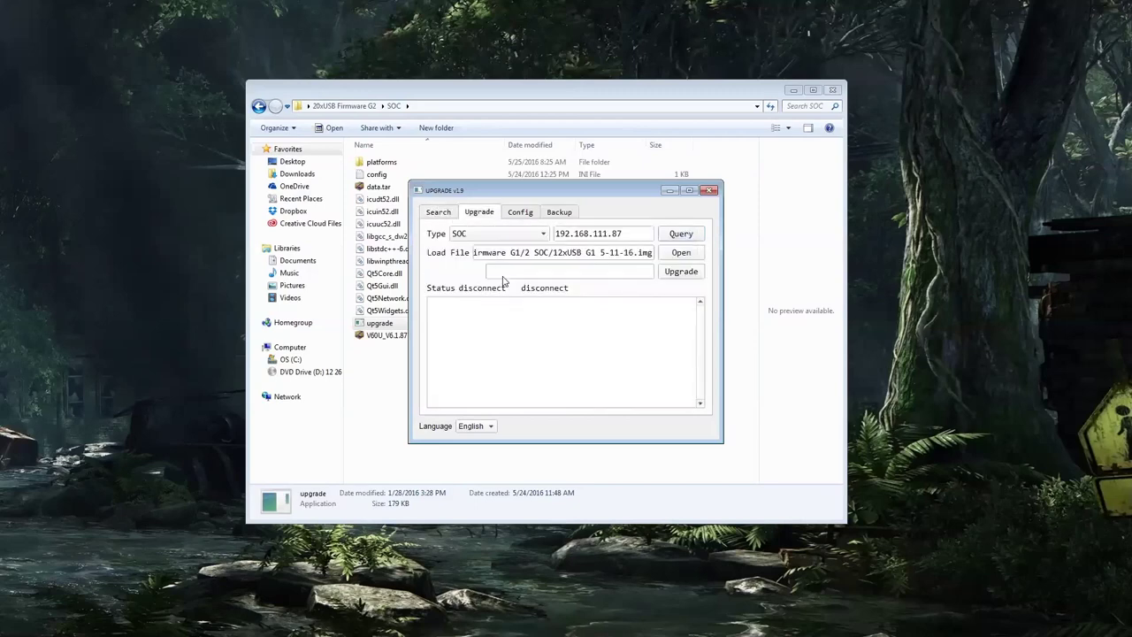
click(506, 235)
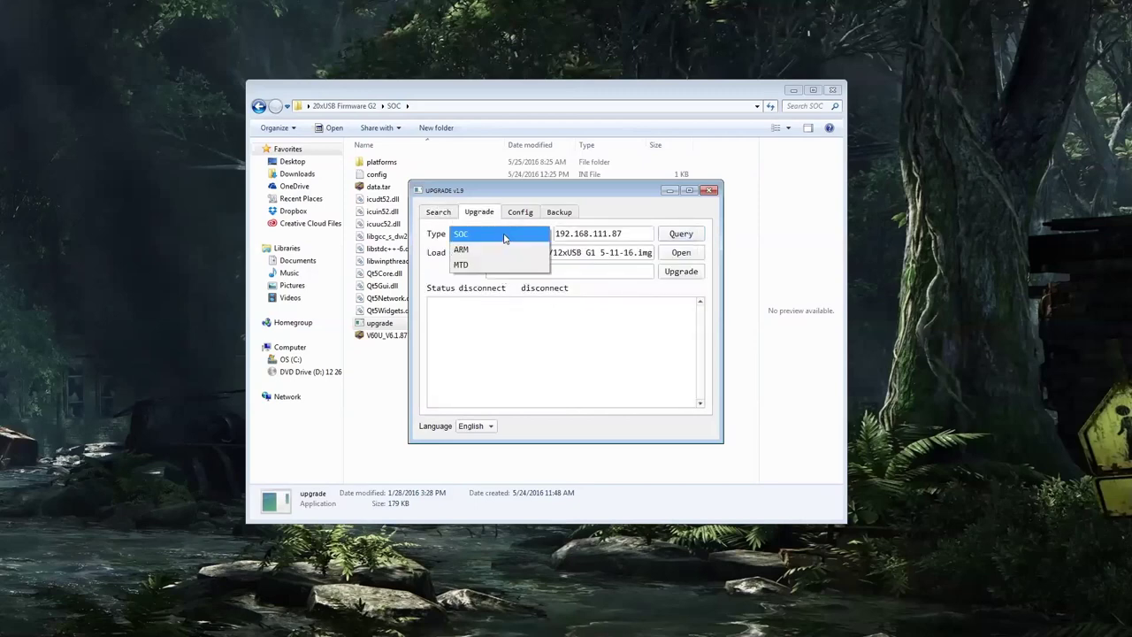
click(470, 267)
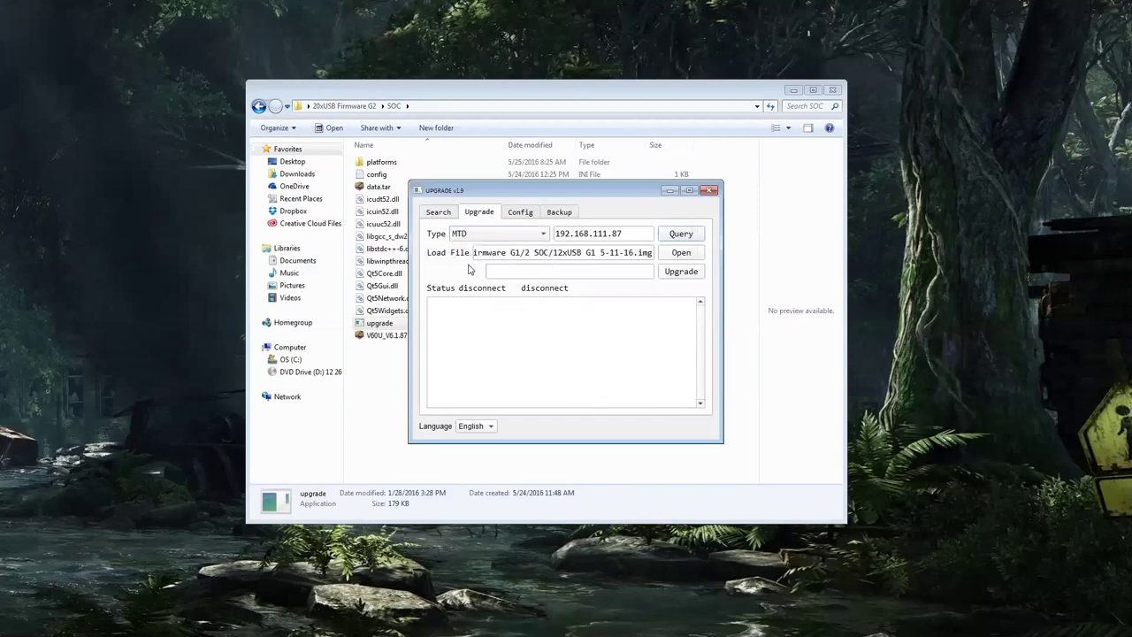
click(663, 231)
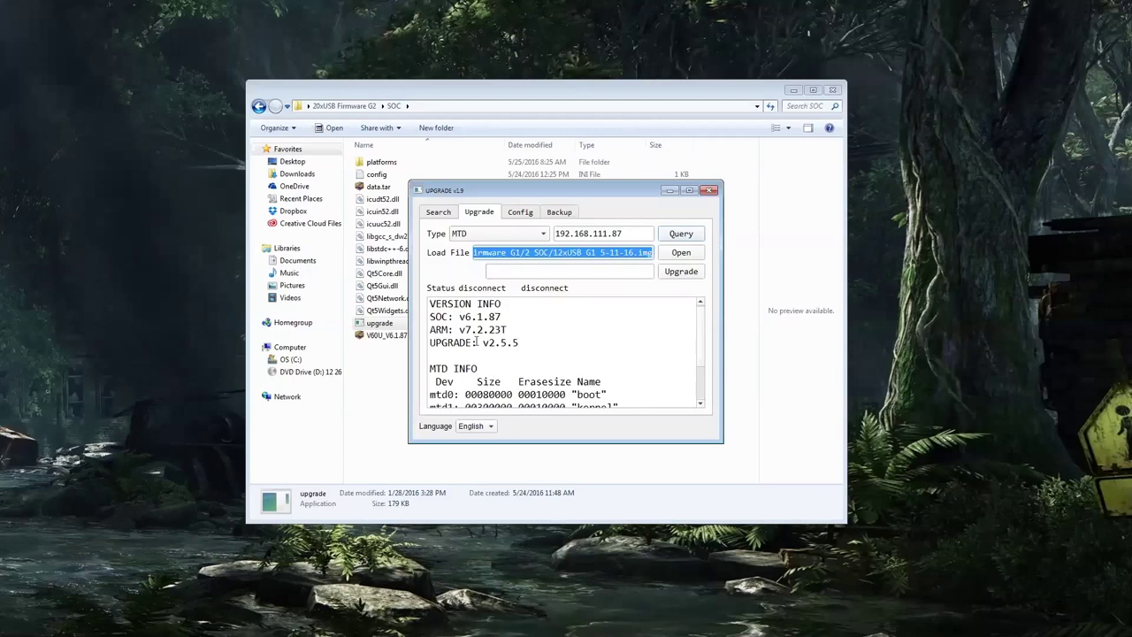
Step: Load the V60U_V6.1.87T_25M_20160420 image from the SOC folder, run the upgrade, and dismiss the completion dialog
click(682, 254)
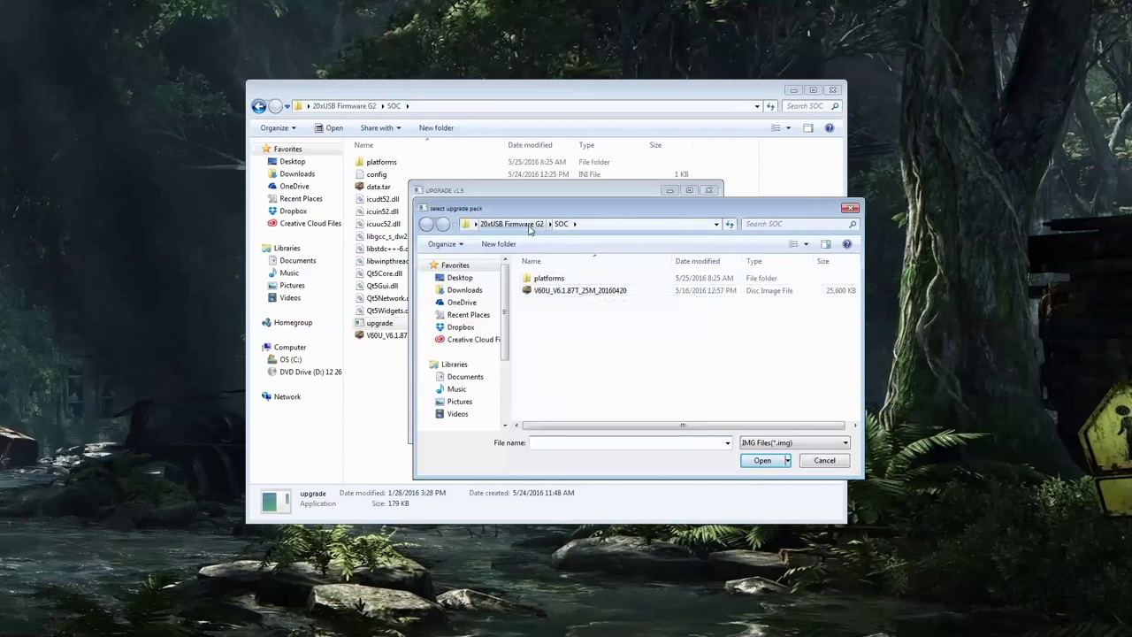
click(559, 296)
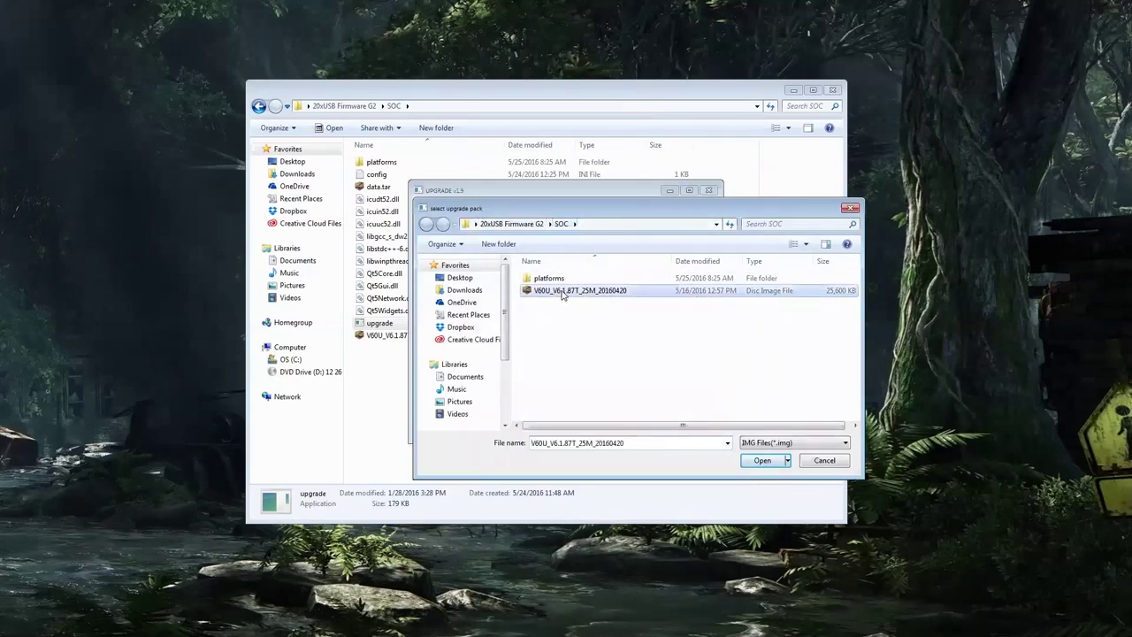
click(763, 462)
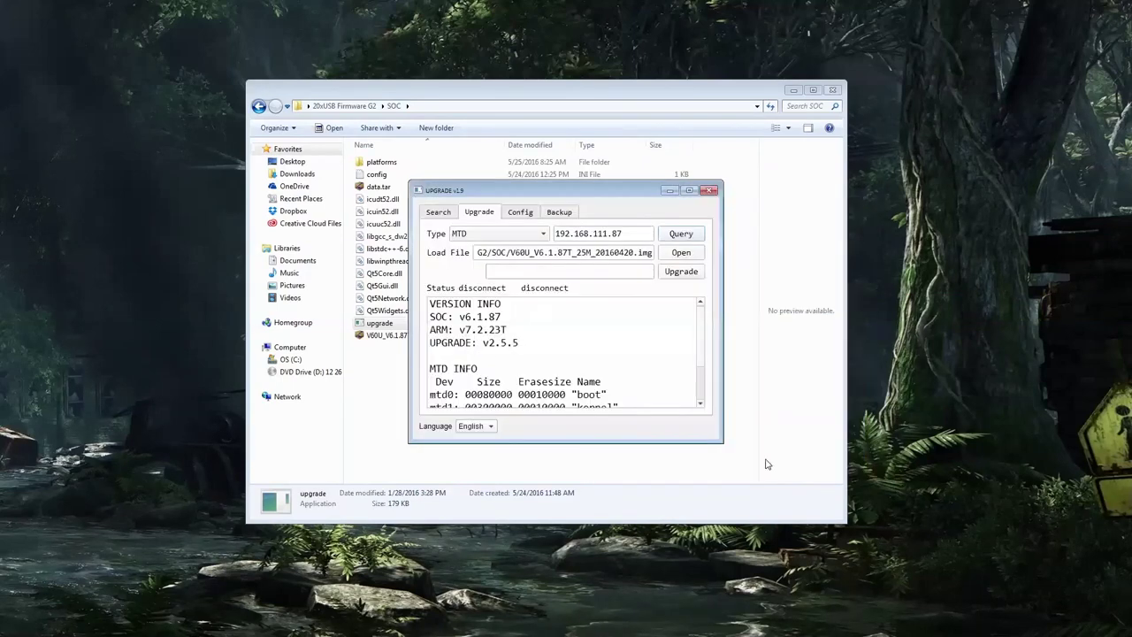
click(678, 275)
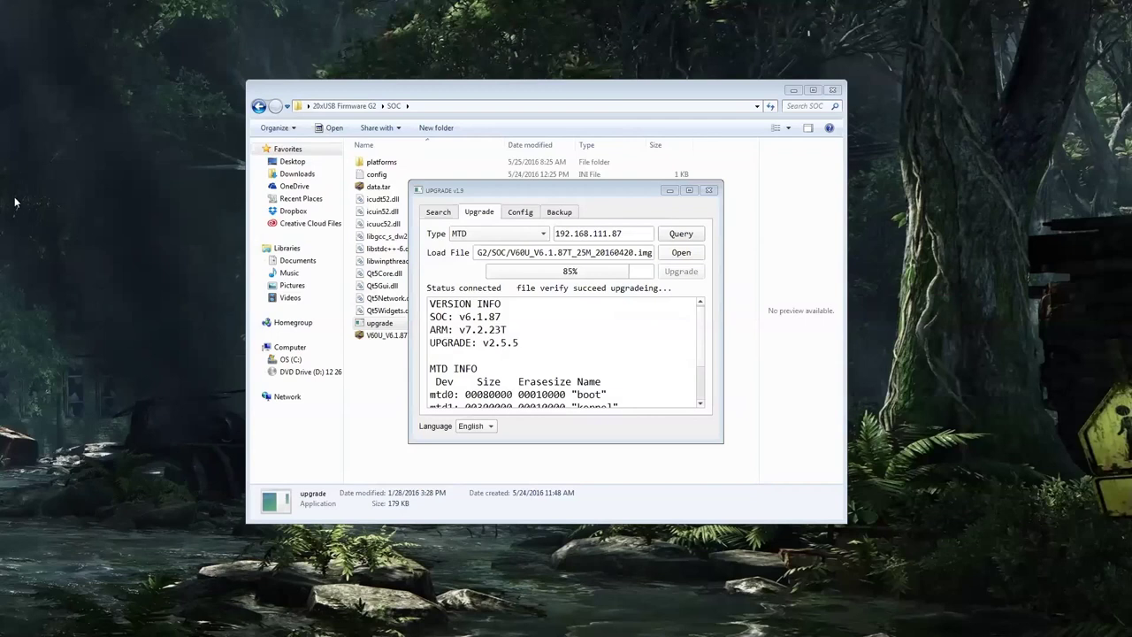
click(532, 194)
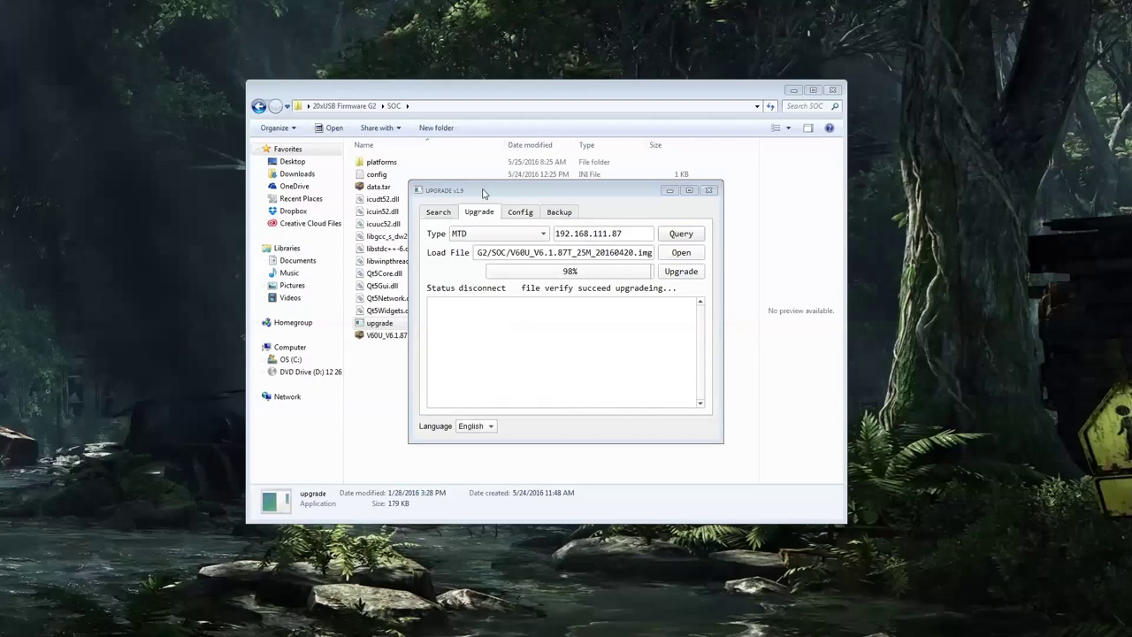
click(484, 194)
click(577, 193)
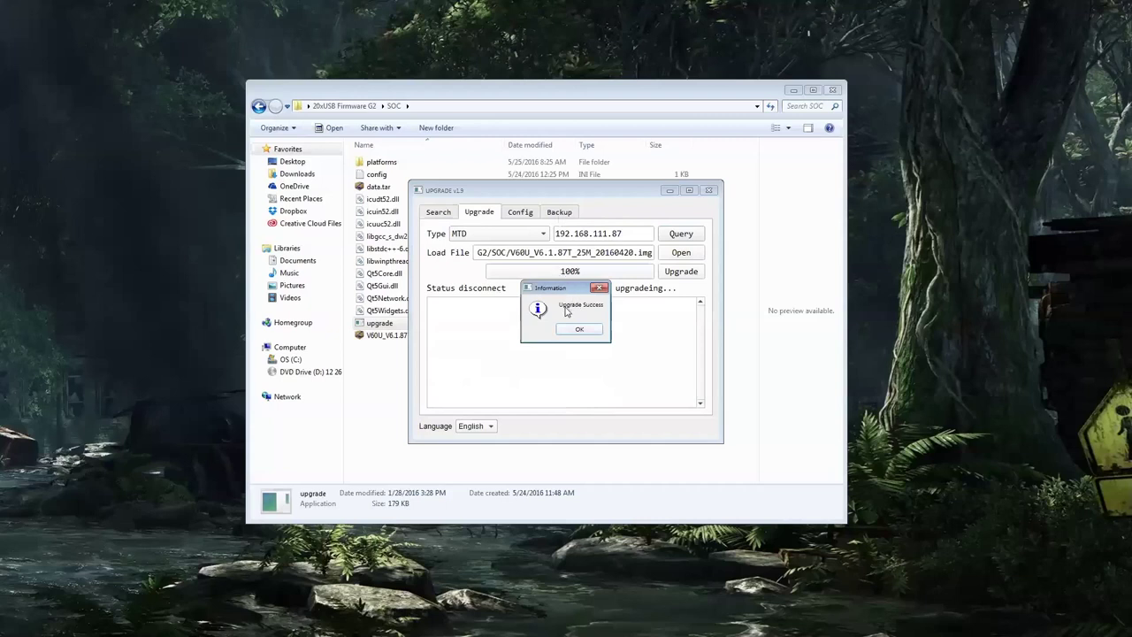
click(578, 331)
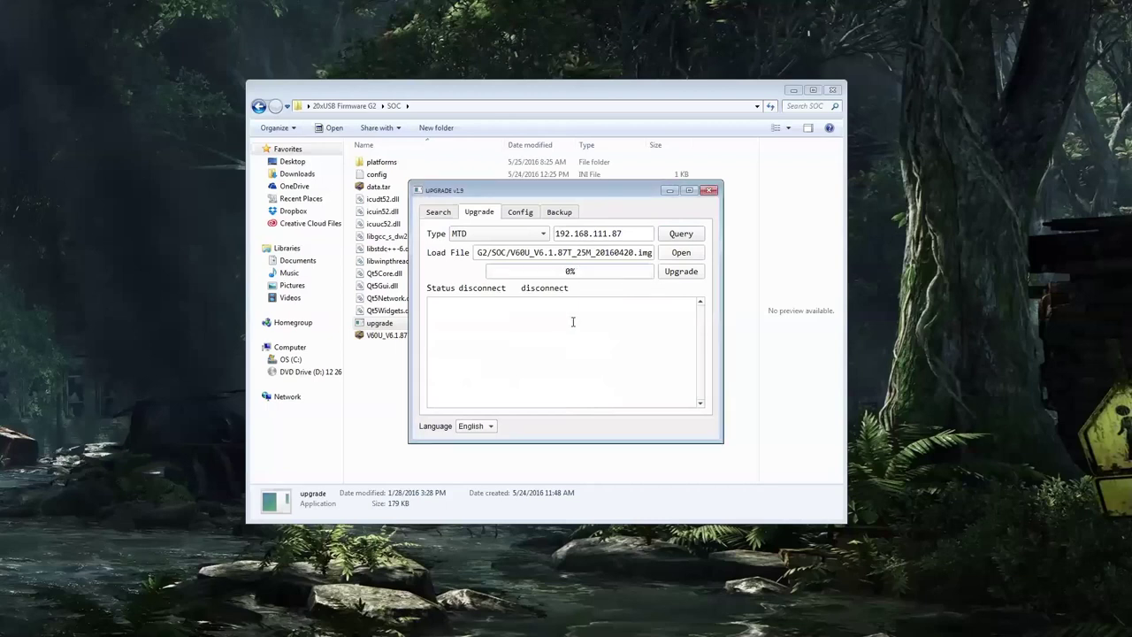
Step: Search the network for devices again and open the network configuration of the camera at 192.168.100.88
click(439, 212)
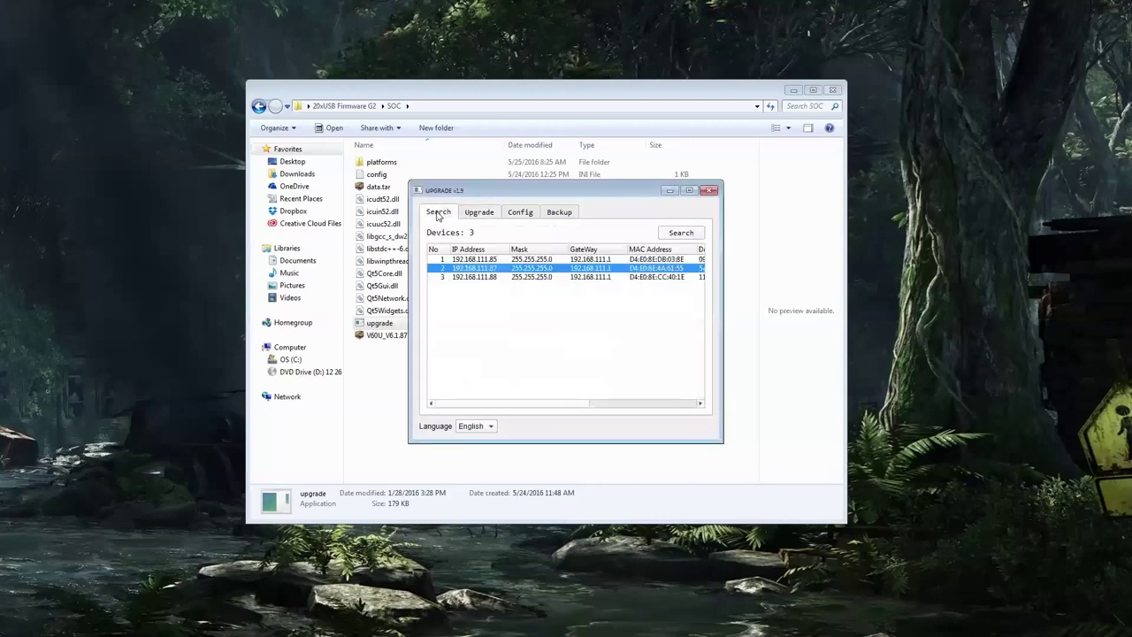
click(683, 237)
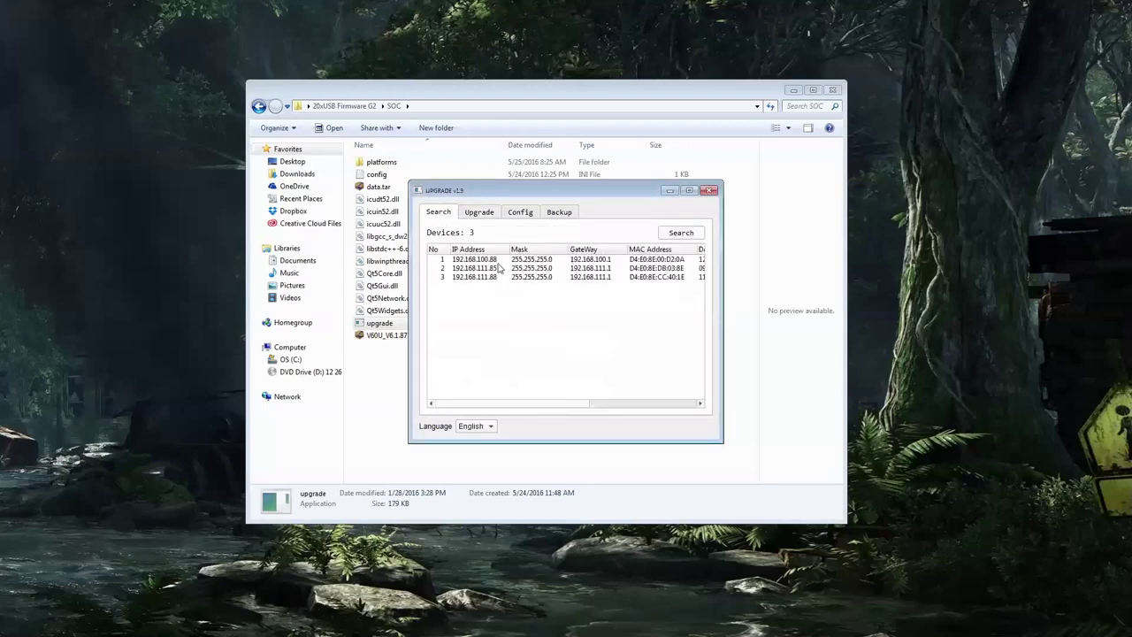
click(500, 262)
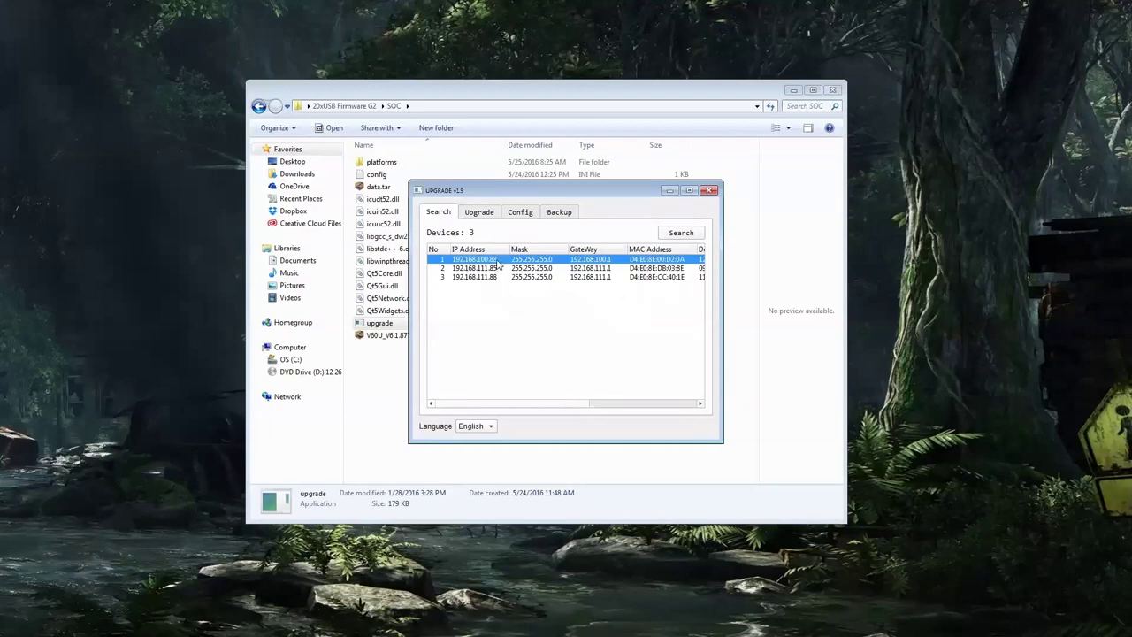
right_click(500, 262)
click(524, 276)
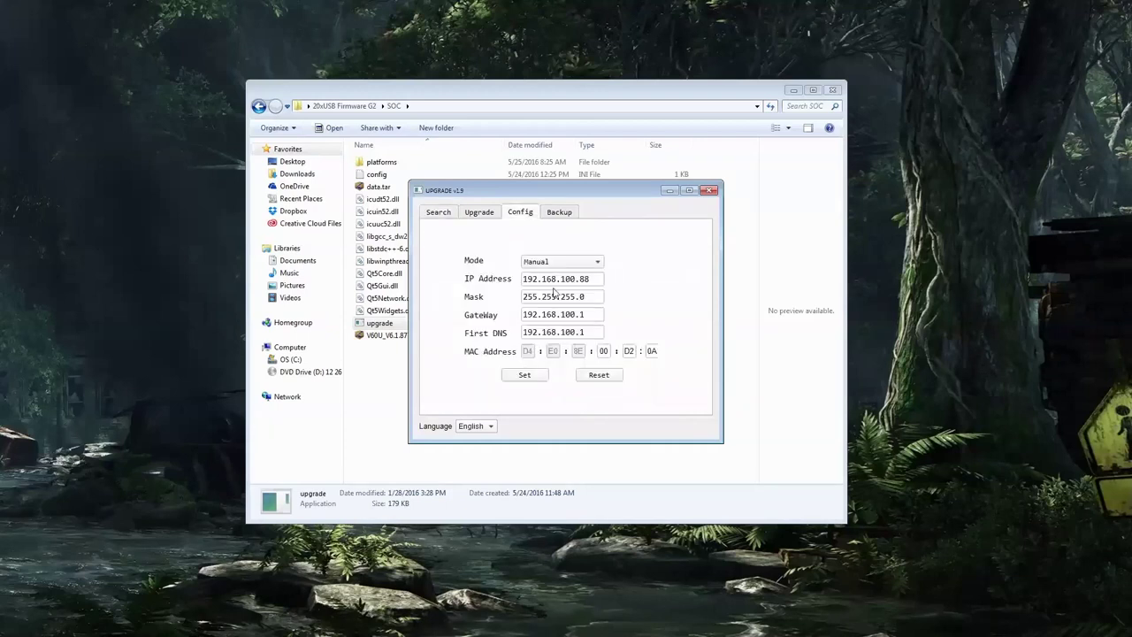
Step: Set the camera's IP address to 192.168.111.87 and its gateway to 192.168.111.1, and apply the configuration
key(Left)
key(BackSpace)
text(11)
key(BackSpace)
text(7)
click(576, 314)
key(BackSpace)
key(BackSpace)
text(11)
click(525, 375)
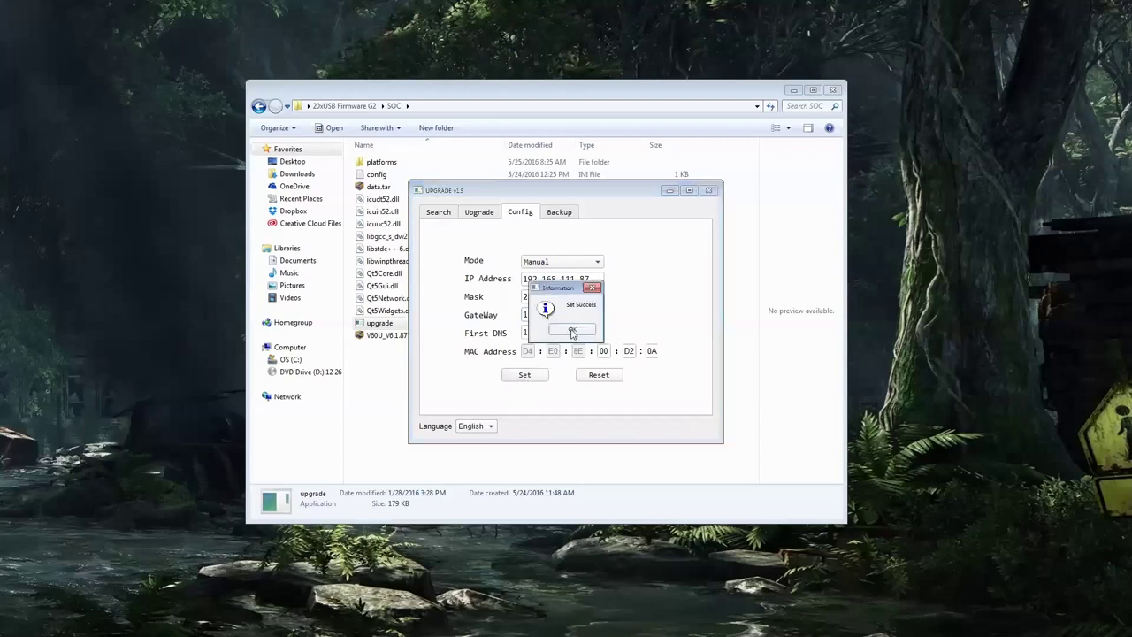
click(571, 331)
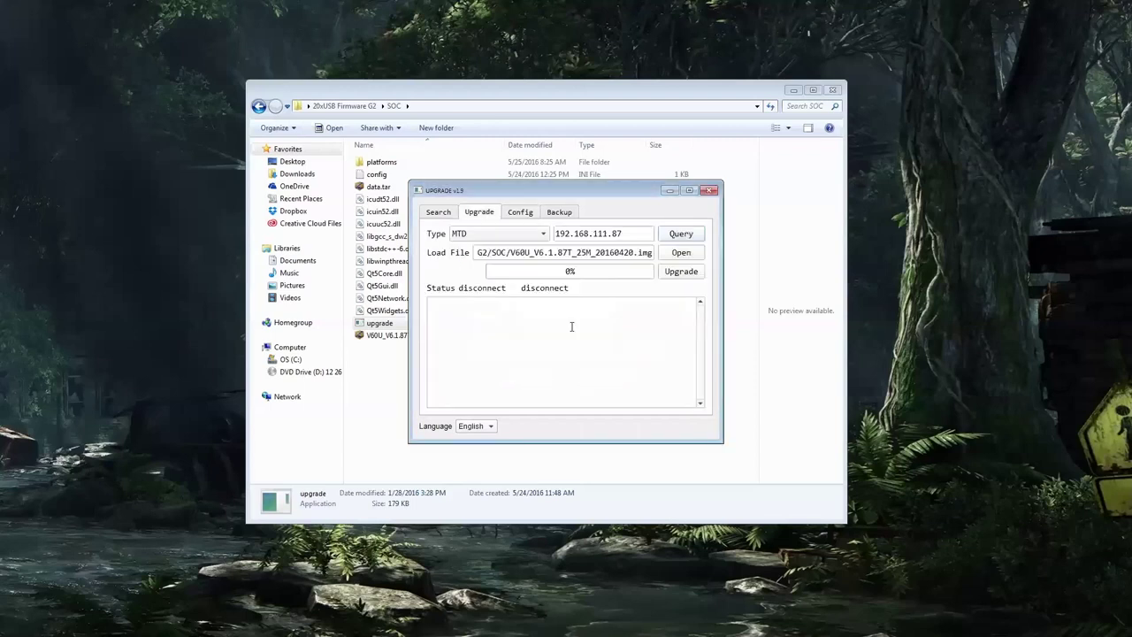
Step: Search for devices again and restore the backed-up settings to the camera at 192.168.111.87
click(438, 214)
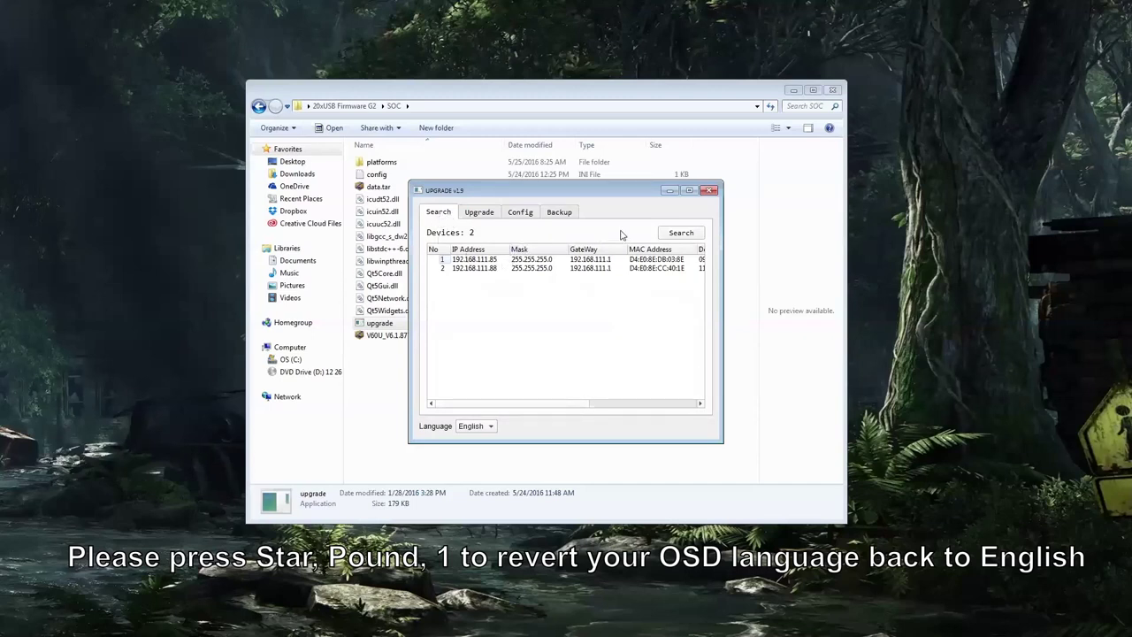
click(681, 235)
click(509, 270)
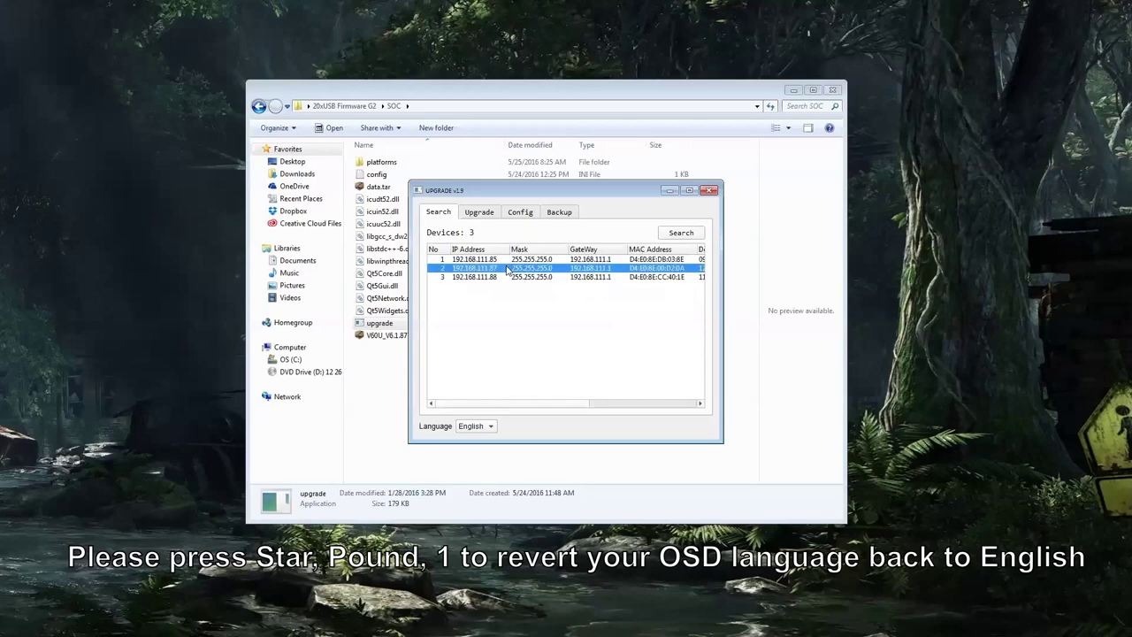
right_click(509, 270)
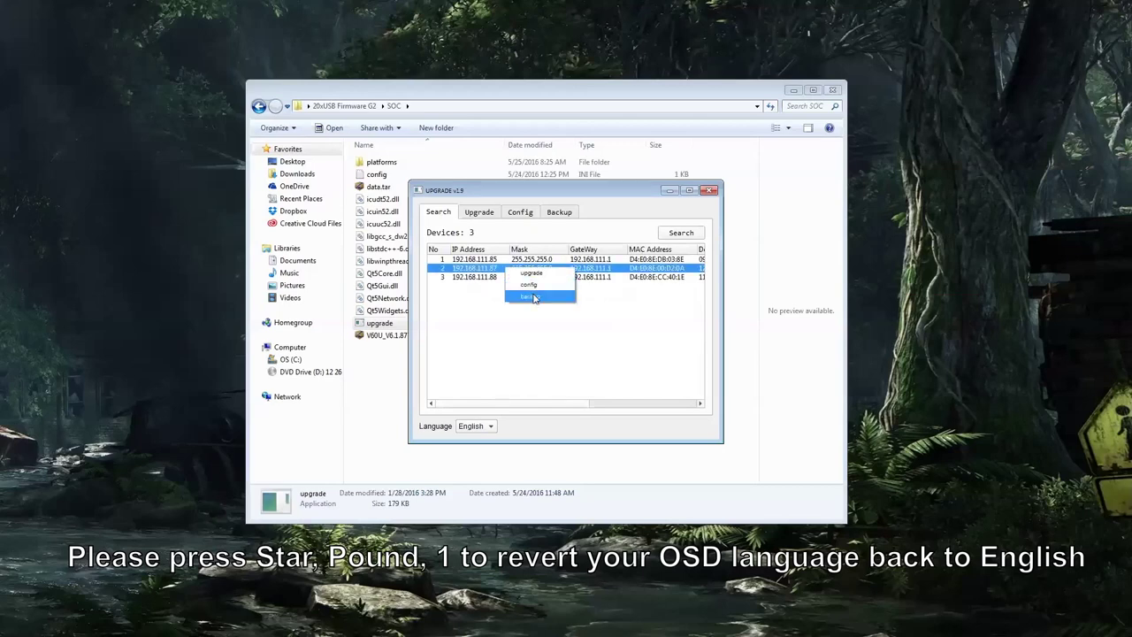
click(533, 297)
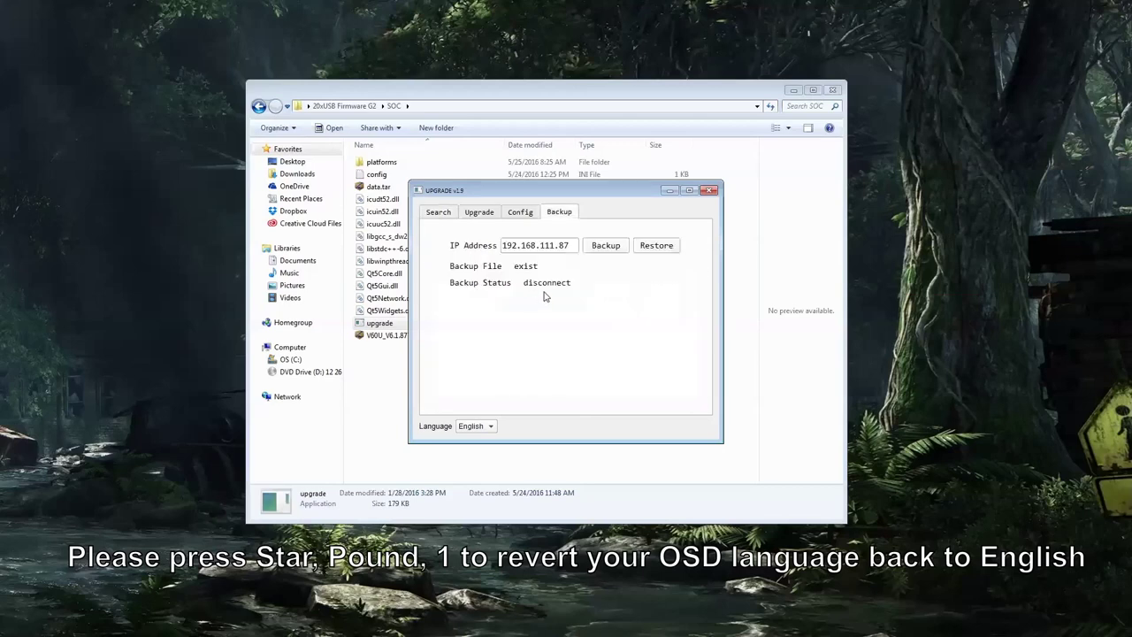
click(656, 248)
Step: Refresh the device search and check the entry for the camera at 192.168.111.87
click(439, 213)
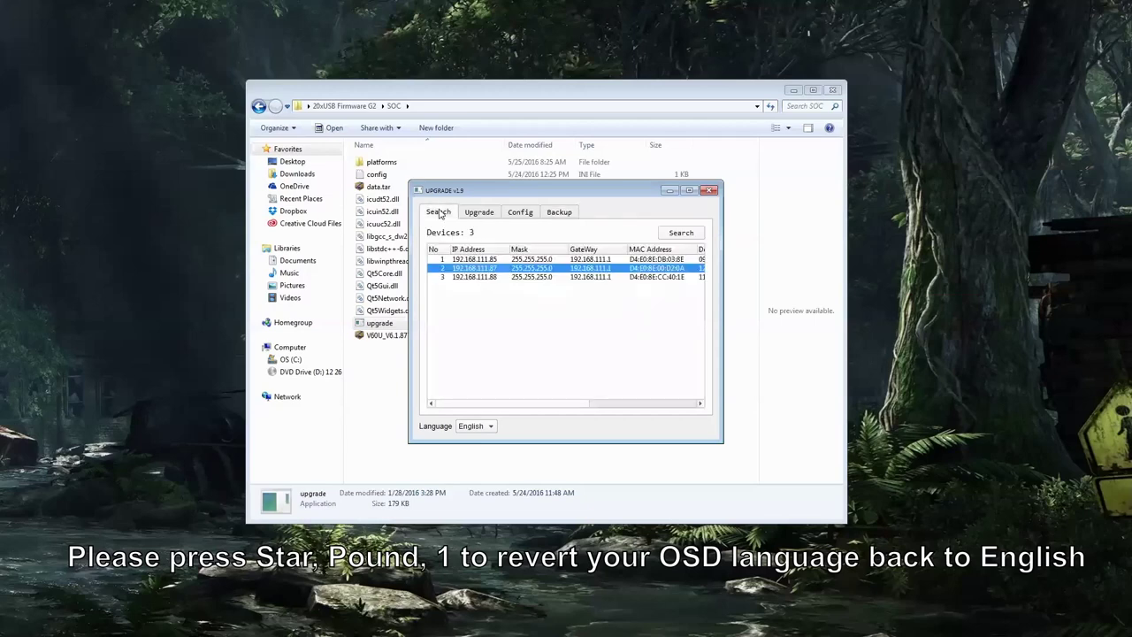
click(684, 239)
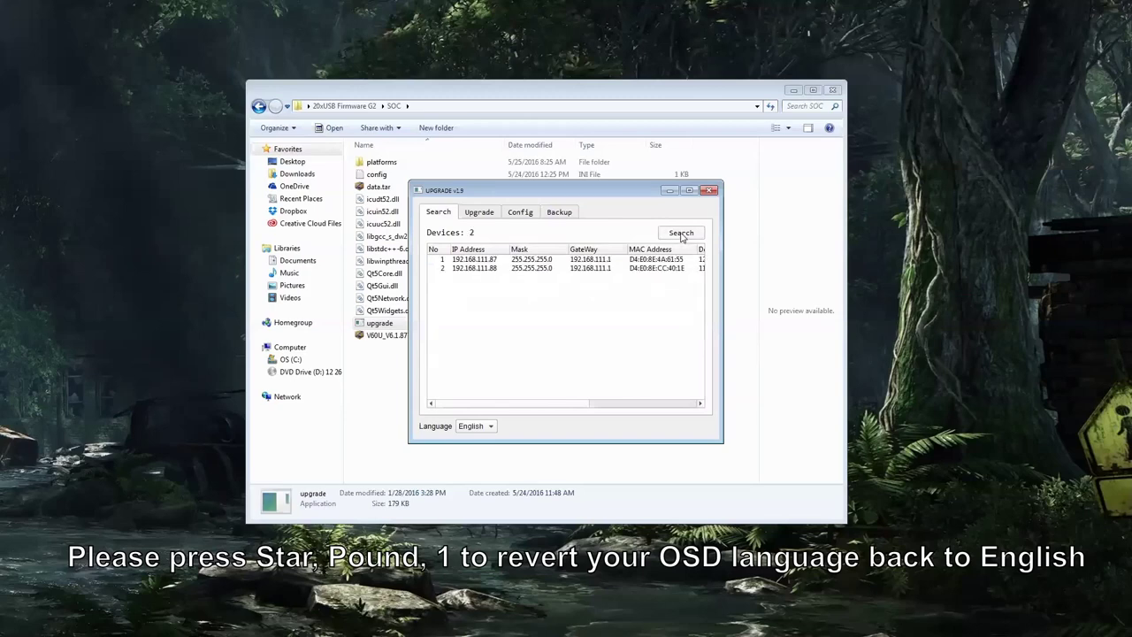
click(497, 260)
click(495, 268)
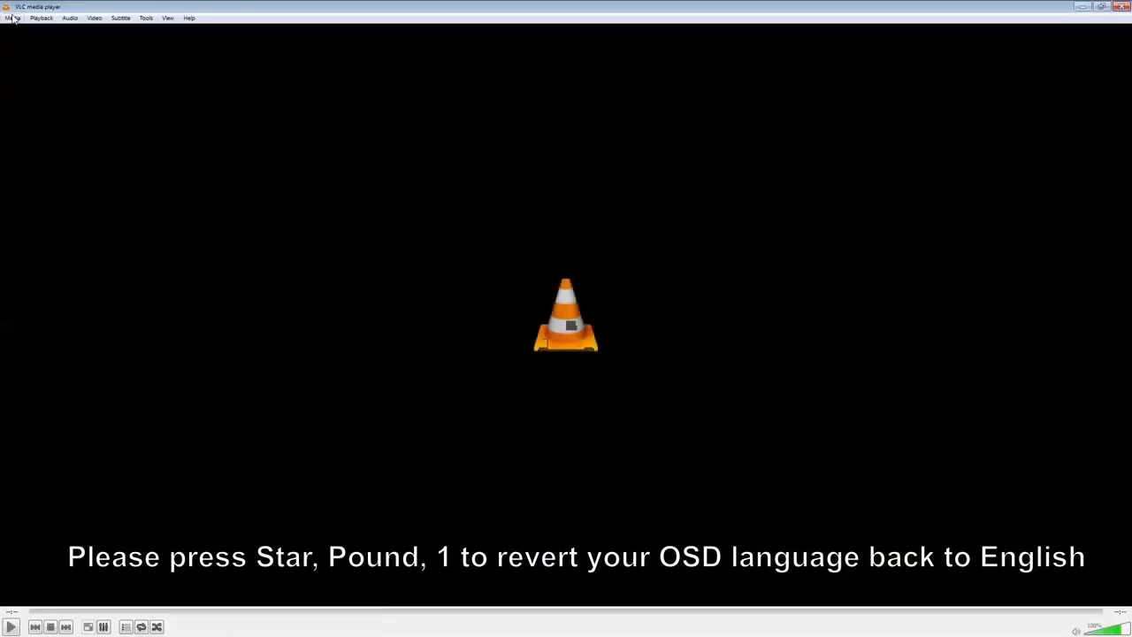
Step: Switch to VLC media player and try to play the network stream rtsp://192.168.111.87:554/1
click(14, 18)
click(39, 85)
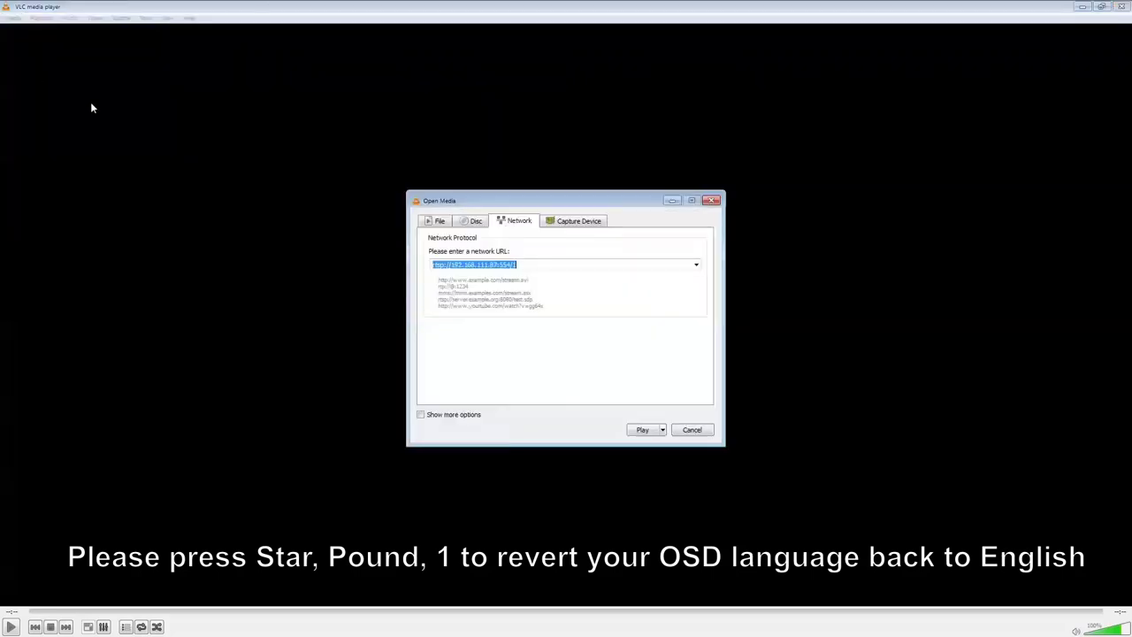
click(643, 430)
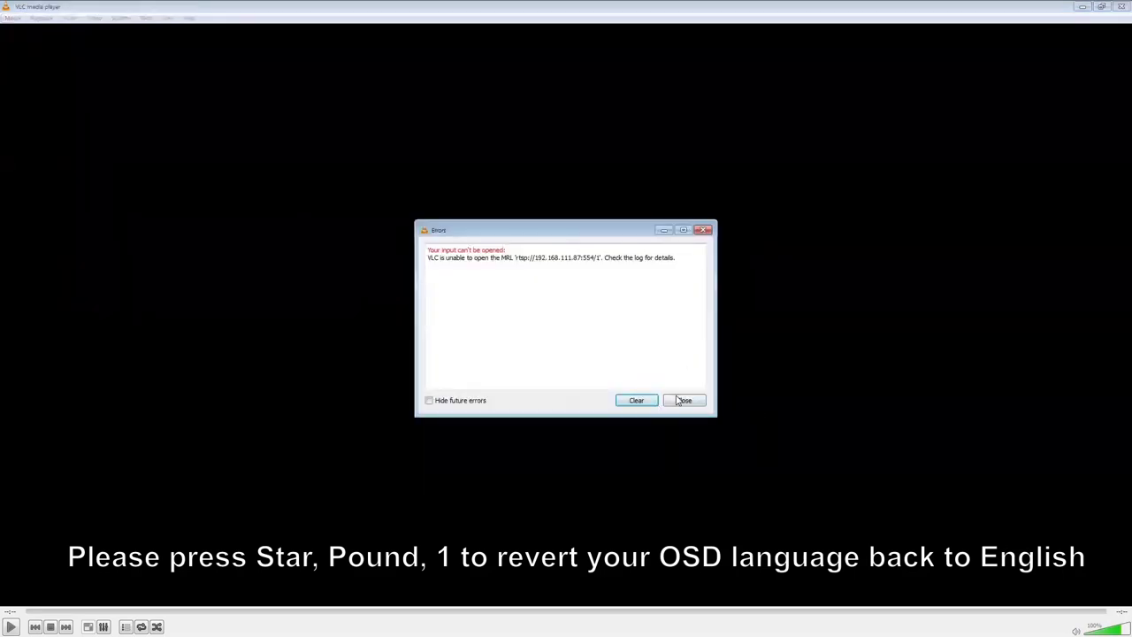
click(682, 401)
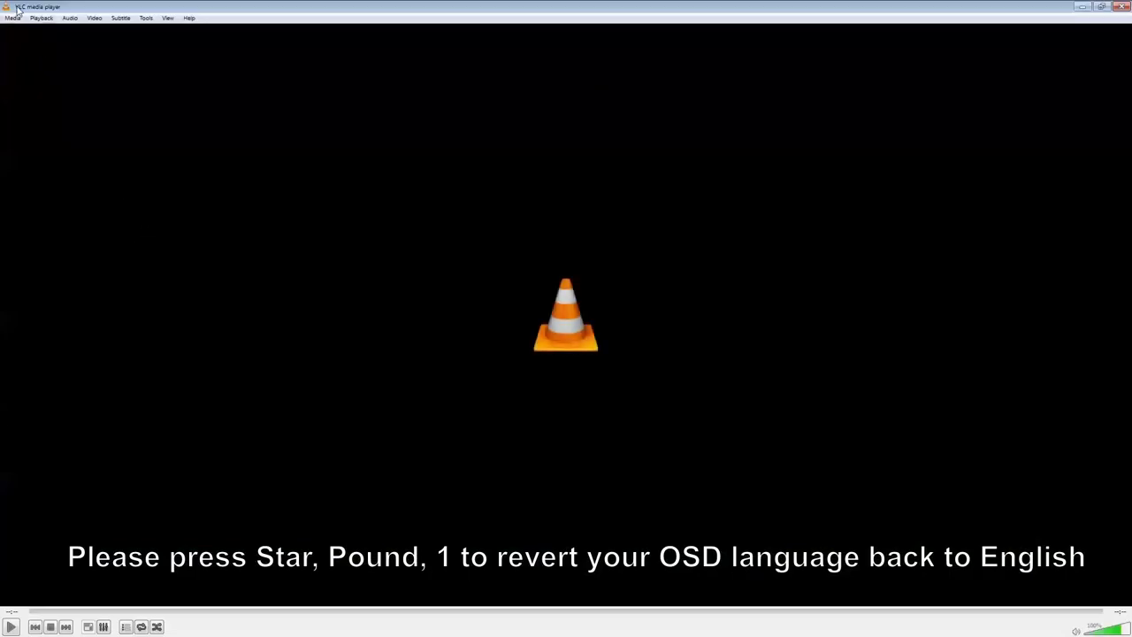
Step: Reopen the camera's network stream rtsp://192.168.111.87:554/1 and play it
click(13, 17)
click(46, 89)
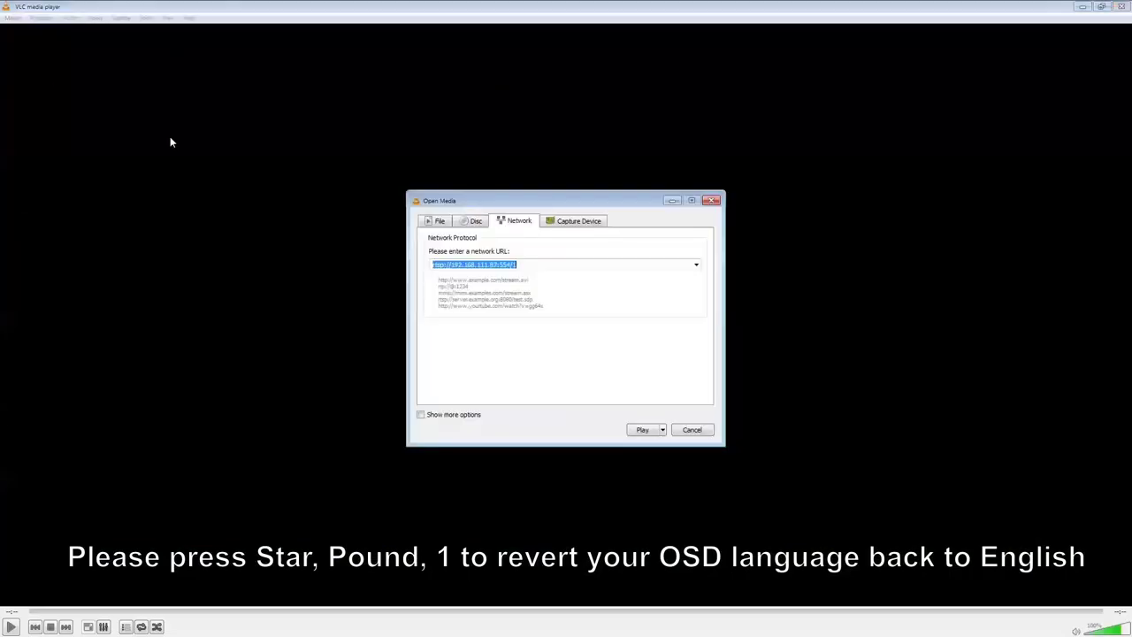
click(644, 430)
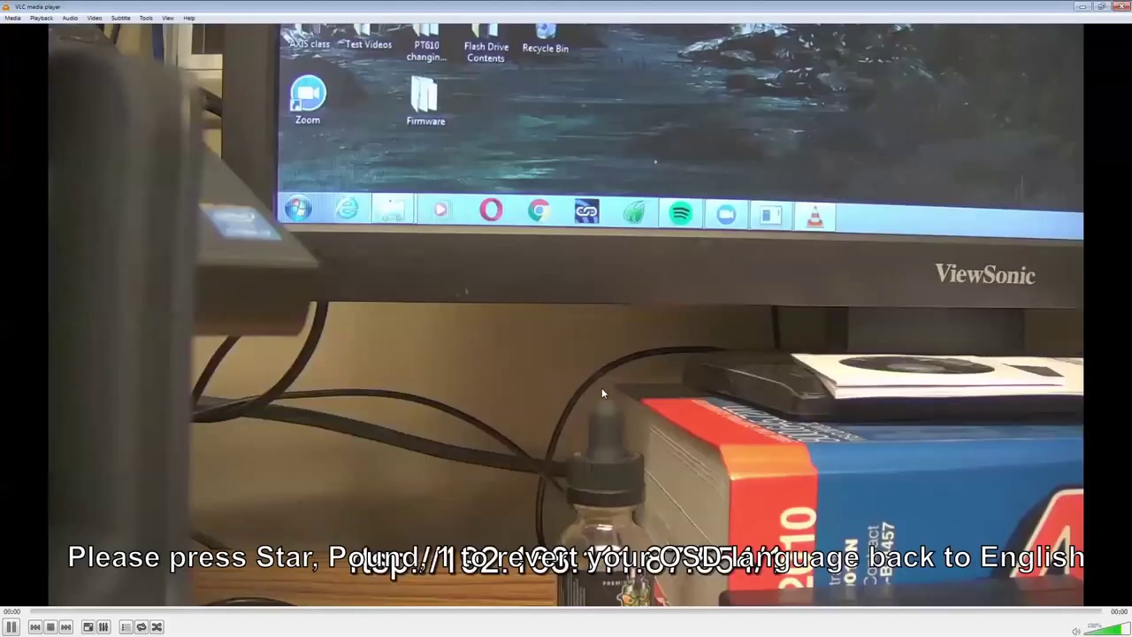